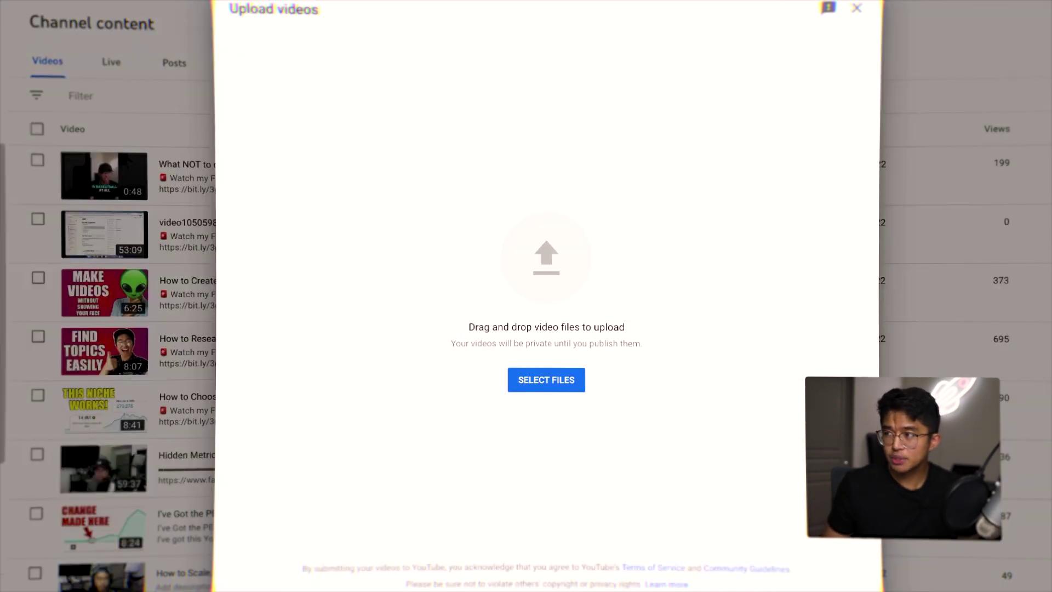
Upload the video file How to Optimize Your Video.mp4 to the channel
left_click_drag(752, 149, 711, 174)
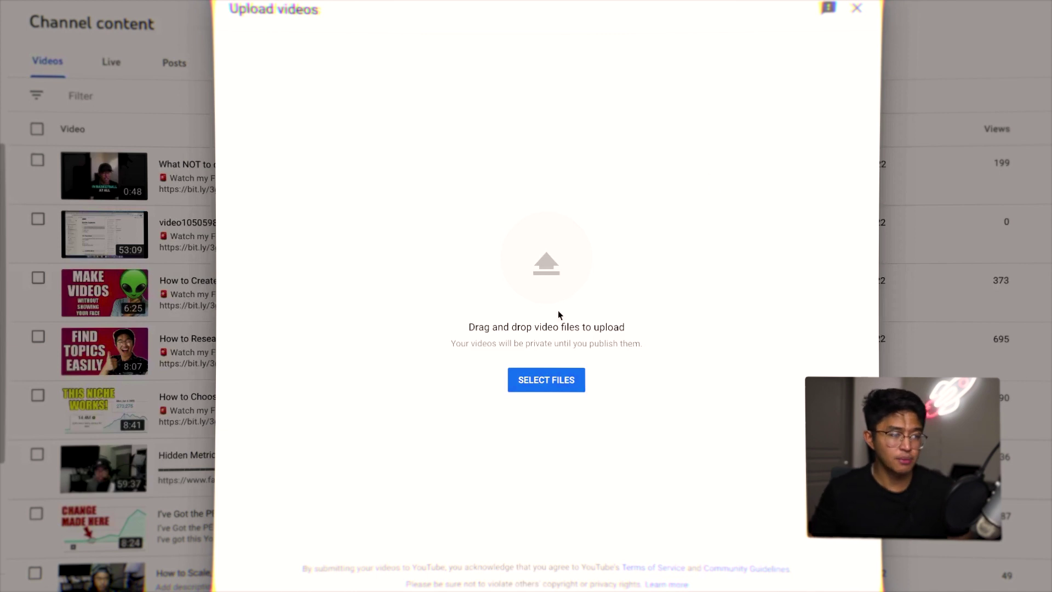
left_click_drag(395, 312, 459, 281)
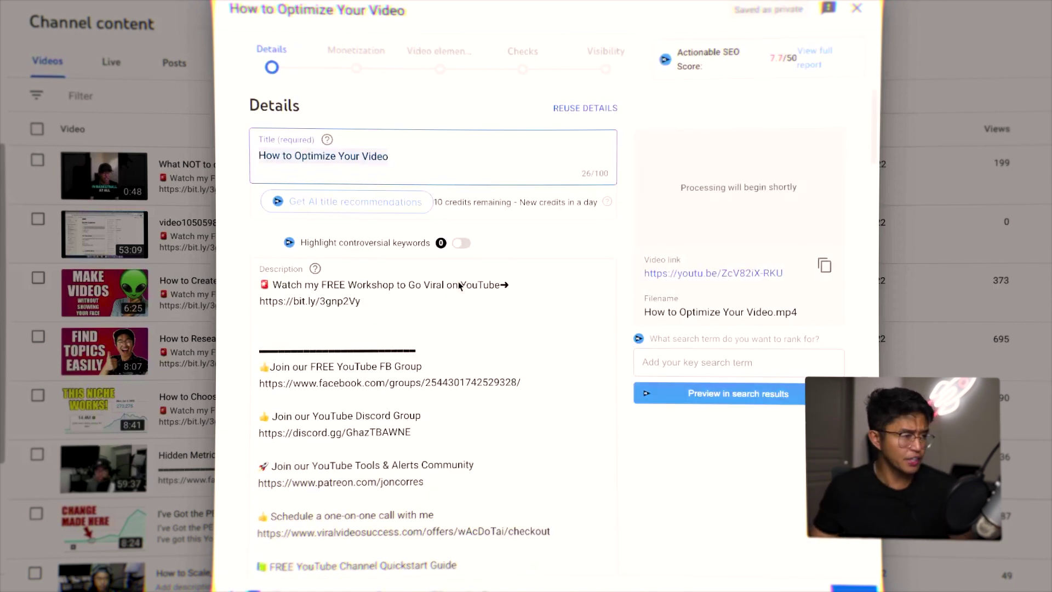
Review the video's details, including description, thumbnail, playlists, audience, paid promotion, chapters, tags, language, license, category and comment settings
scroll(429, 324, "down", 8)
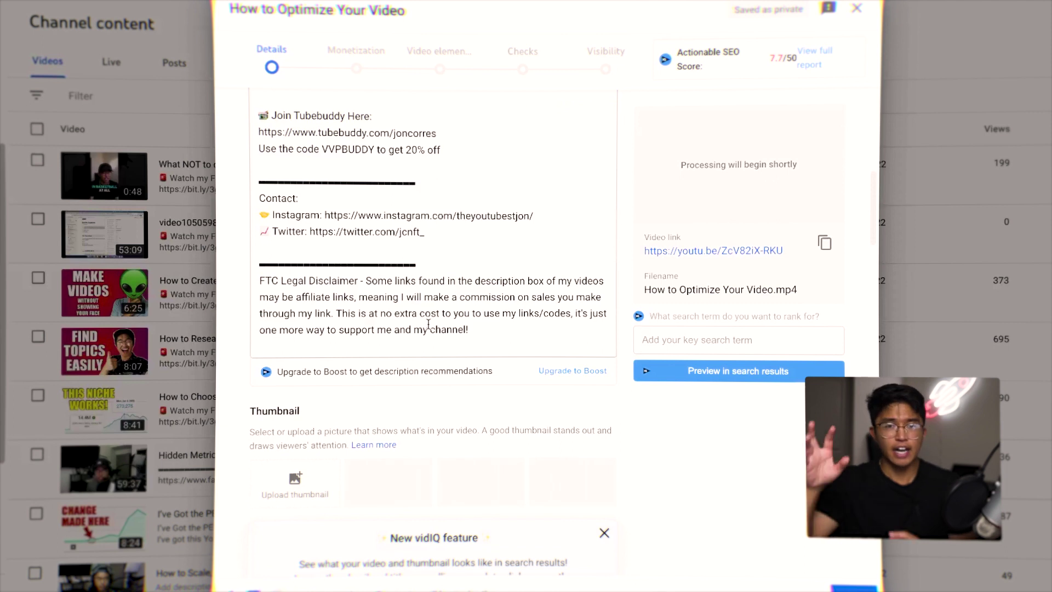
scroll(404, 380, "down", 6)
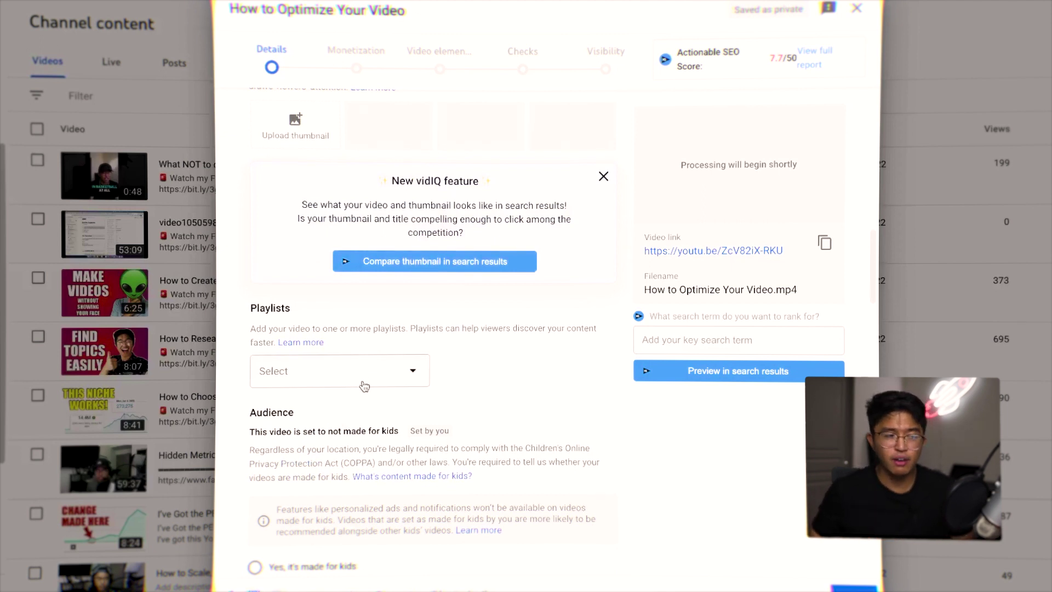
scroll(364, 387, "down", 5)
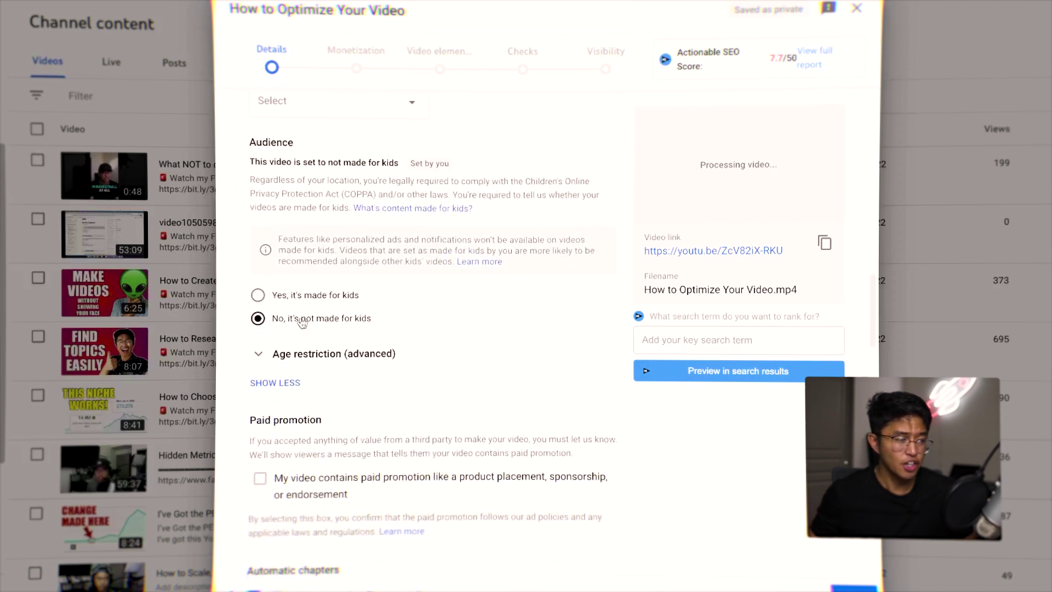
scroll(325, 322, "down", 2)
scroll(337, 375, "down", 3)
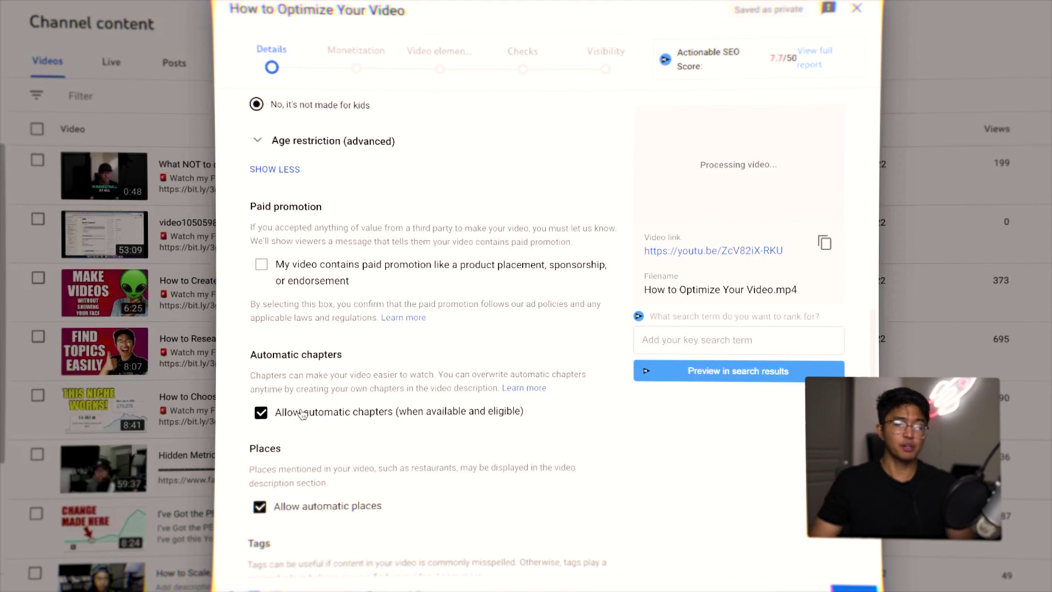
scroll(302, 415, "down", 10)
scroll(378, 323, "up", 5)
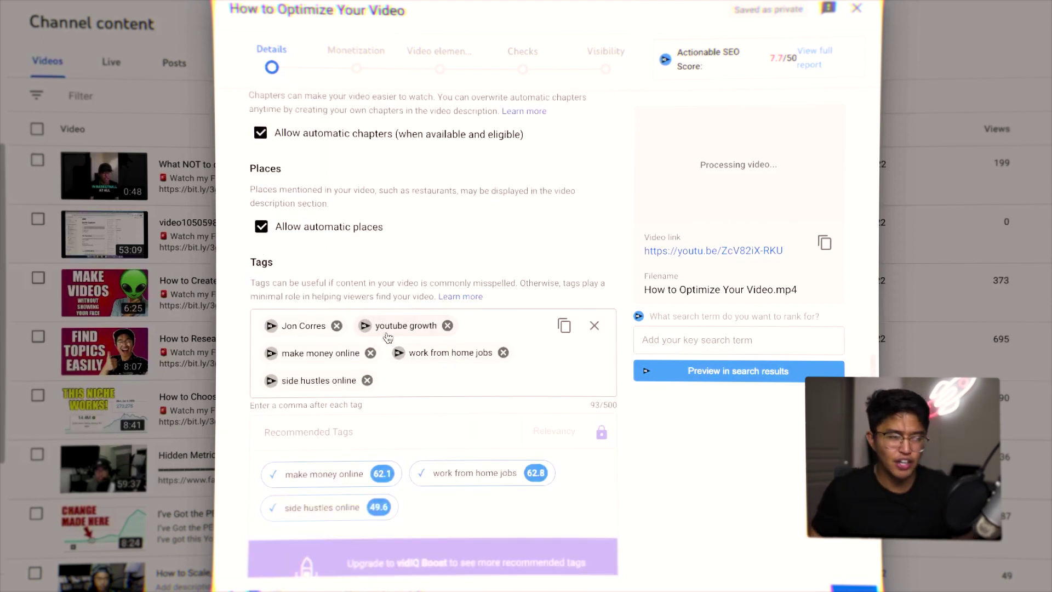
scroll(388, 336, "down", 10)
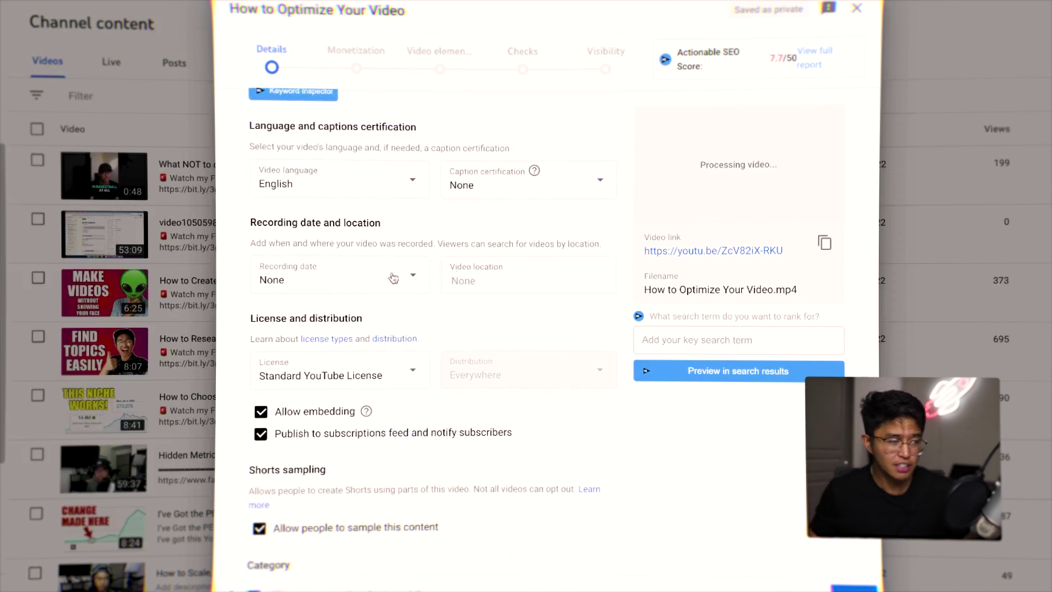
scroll(392, 291, "down", 6)
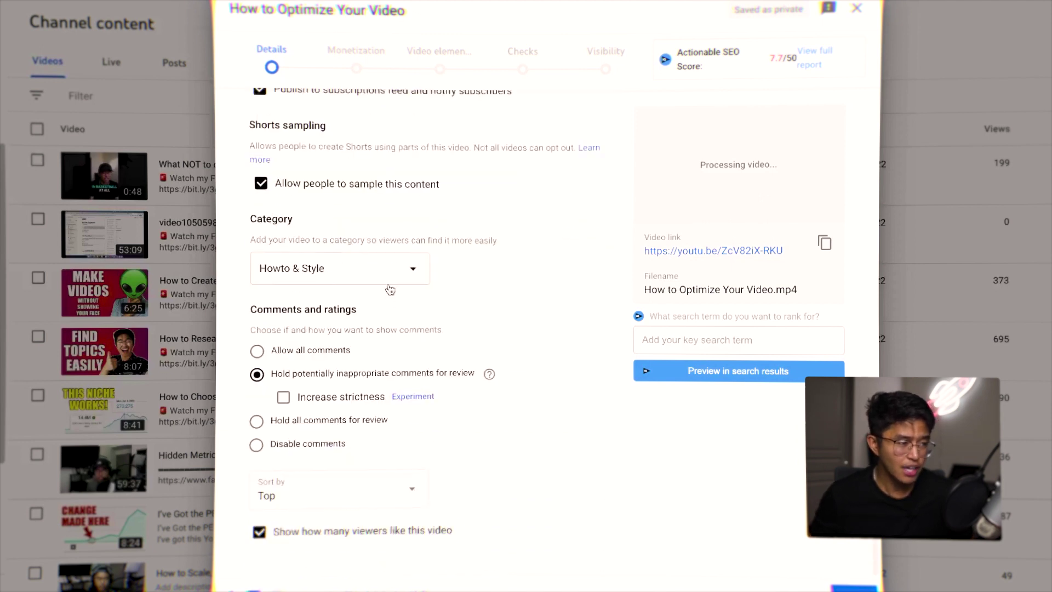
Proceed to the monetization settings and turn monetization on for the video
left_click(853, 588)
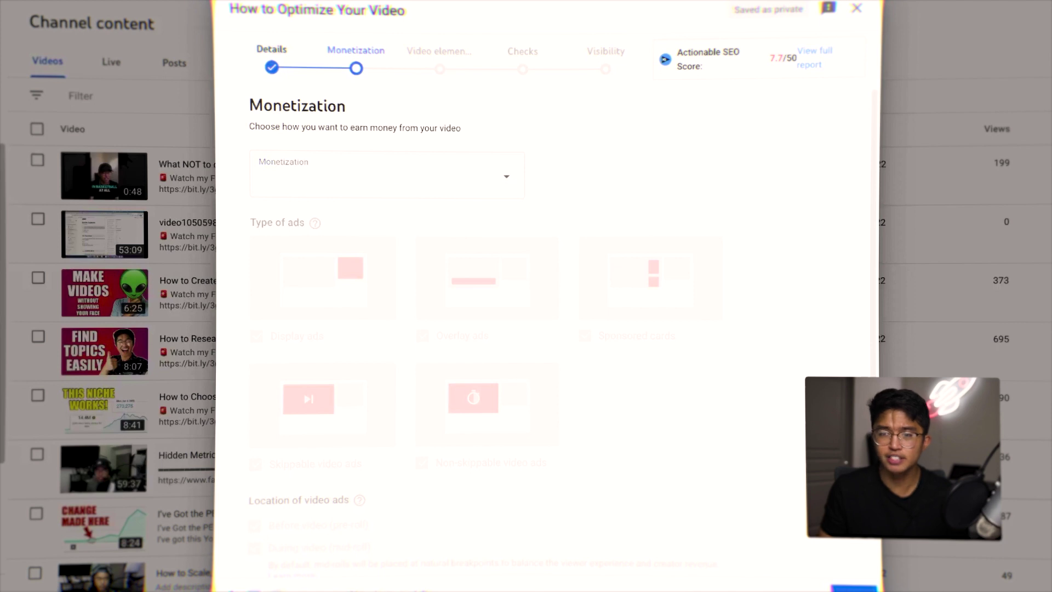
left_click(298, 182)
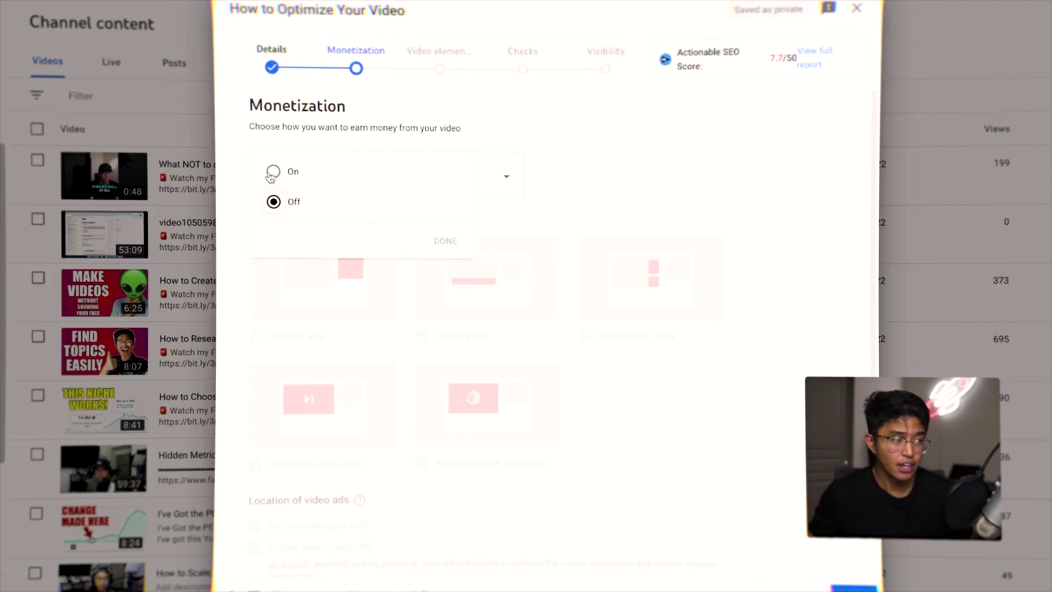
left_click(447, 242)
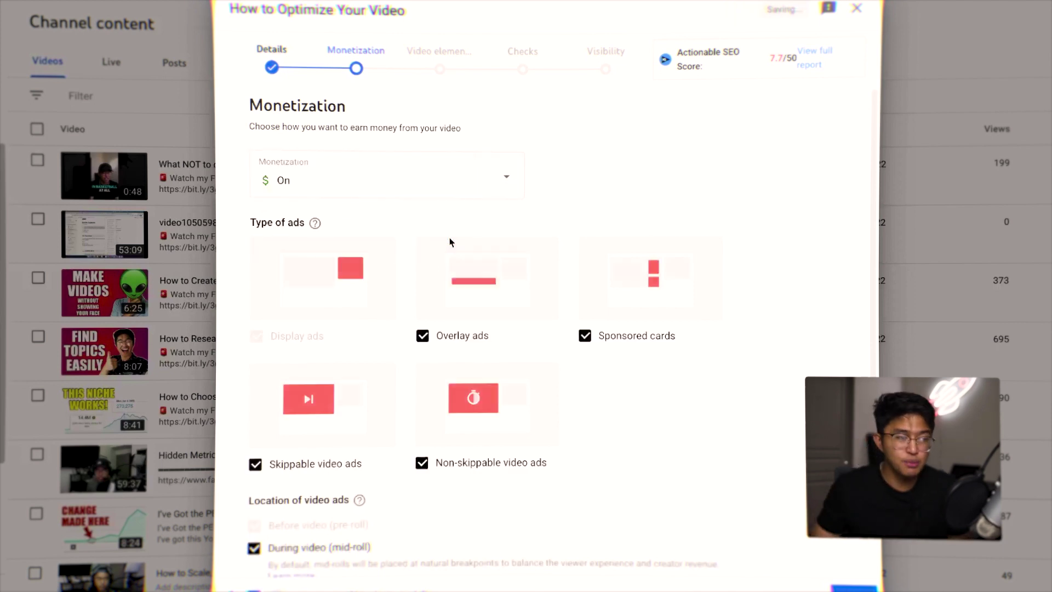
Open mid-roll management and add manual ad breaks at 1:00 and 2:00
scroll(417, 326, "down", 1)
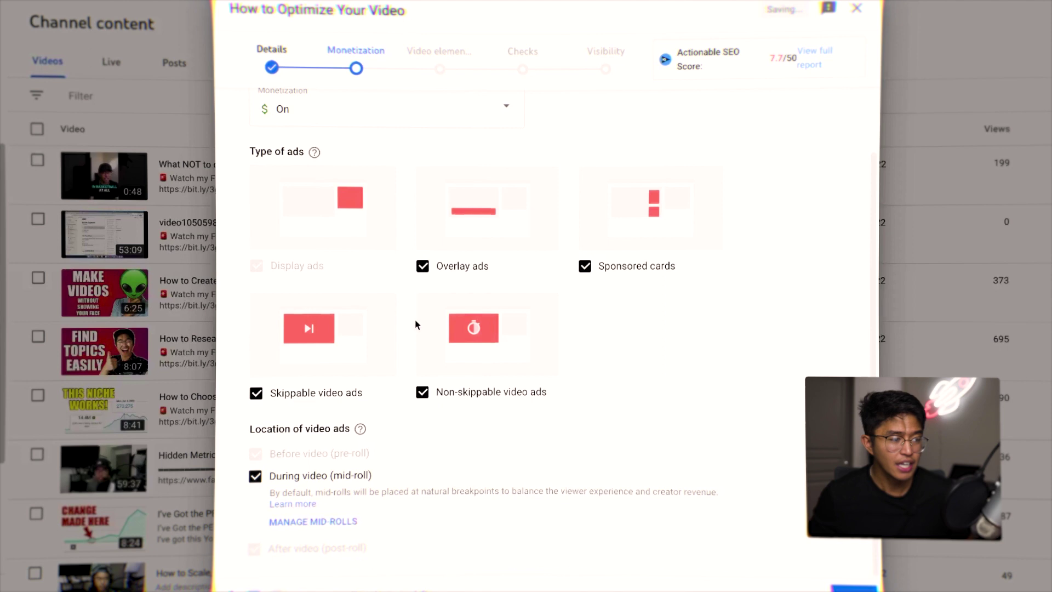
left_click(294, 522)
double_click(251, 406)
type("1:00:00")
left_click(266, 100)
double_click(251, 406)
type("2:00:00")
left_click(265, 100)
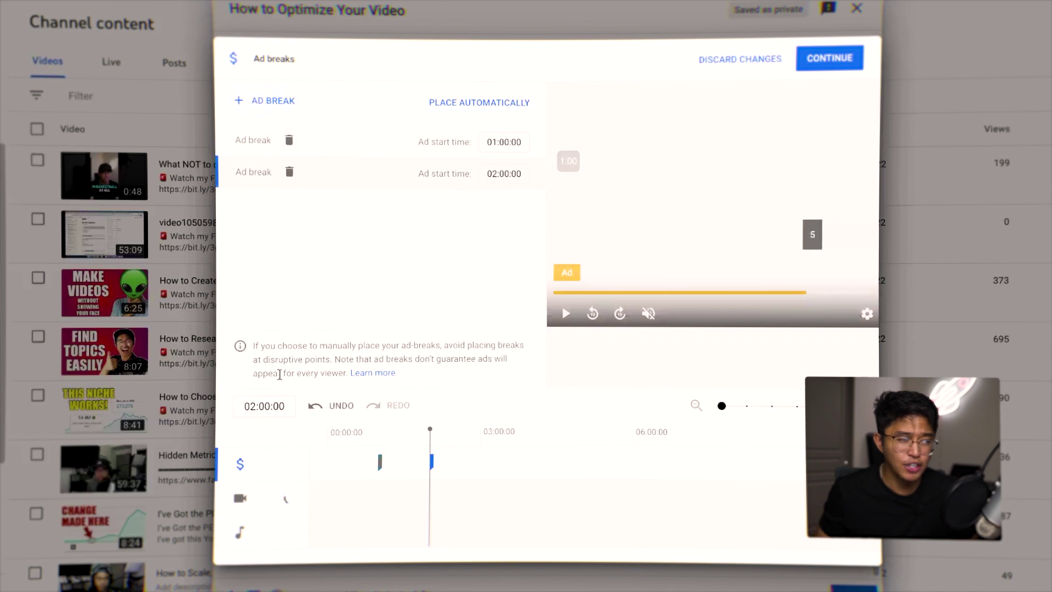
Add further mid-roll ad breaks at 3:00, 4:00 and 5:00
double_click(251, 406)
type("3")
left_click(263, 102)
left_click(263, 101)
double_click(240, 404)
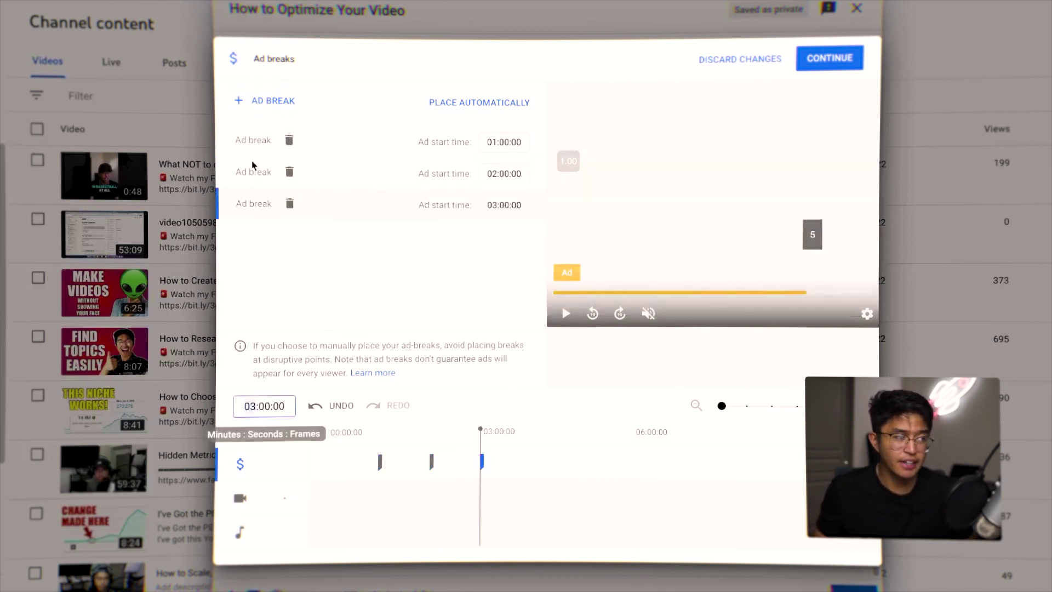
type("4")
left_click(247, 101)
double_click(253, 406)
type("5")
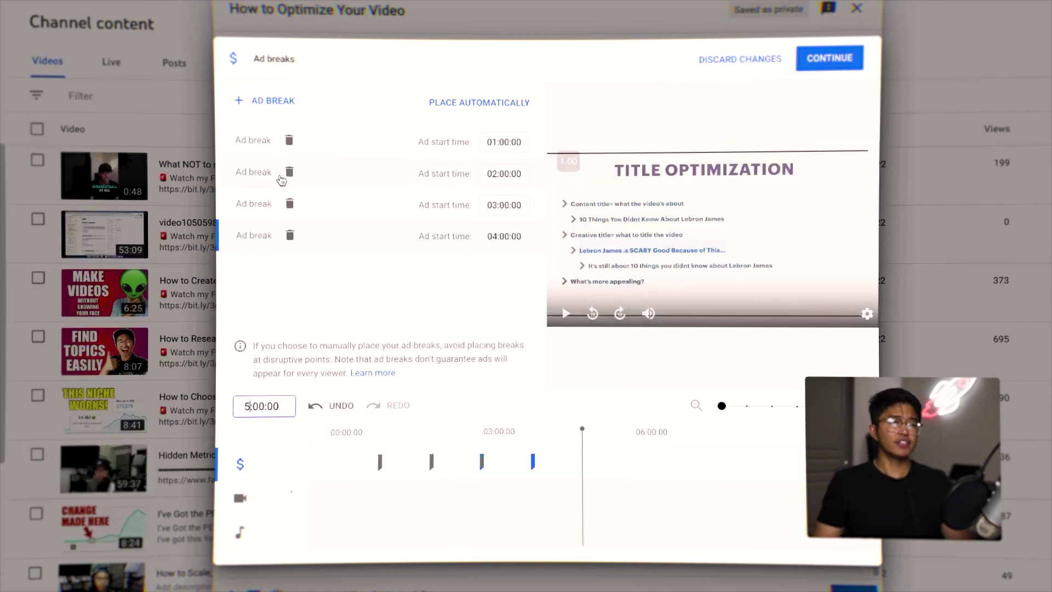
left_click(265, 101)
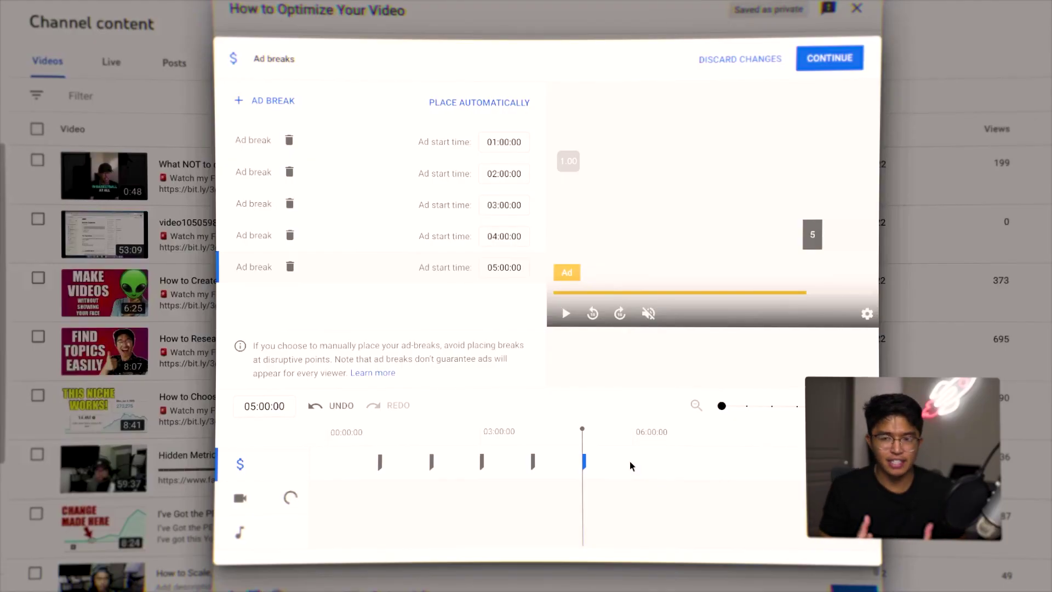
Place another mid-roll ad break at 6:00
left_click(246, 407)
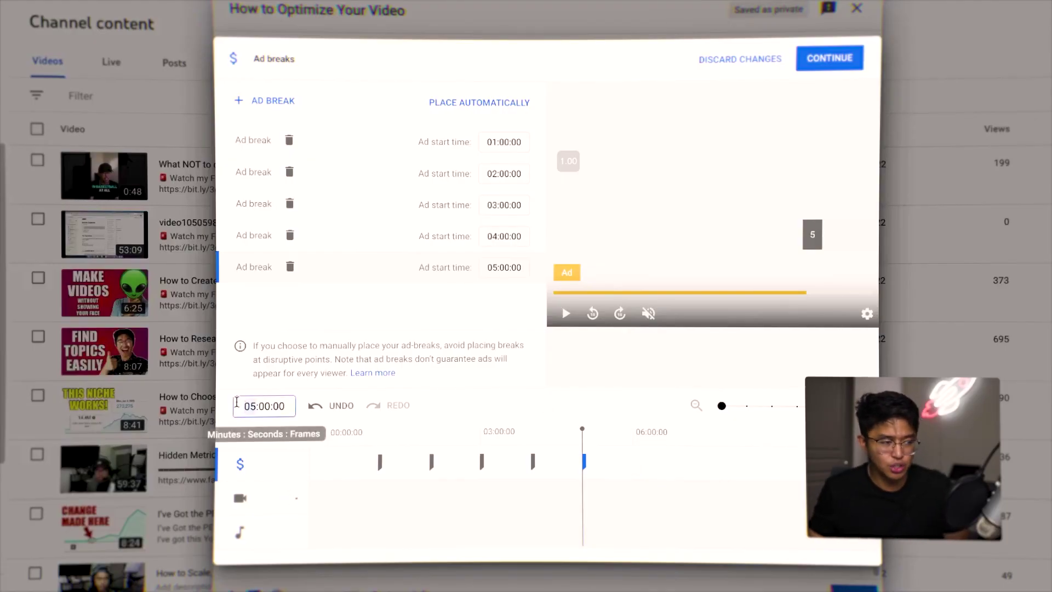
key("Delete")
key("Delete")
type("6")
key("Return")
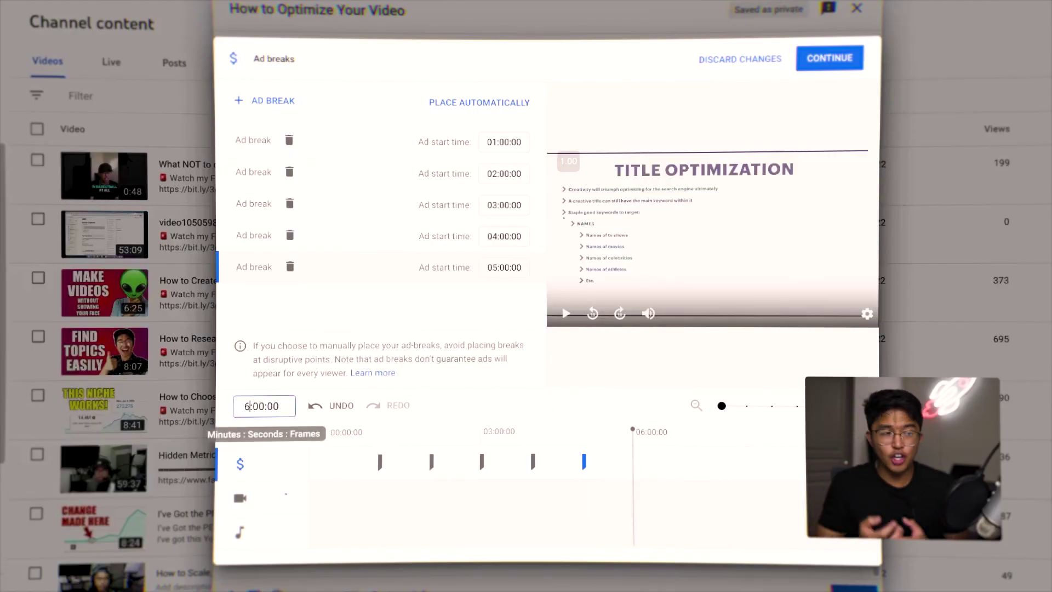
left_click(282, 102)
Add the last mid-roll ad breaks at 7:00 and 8:00 and apply the ad break placements
left_click(244, 408)
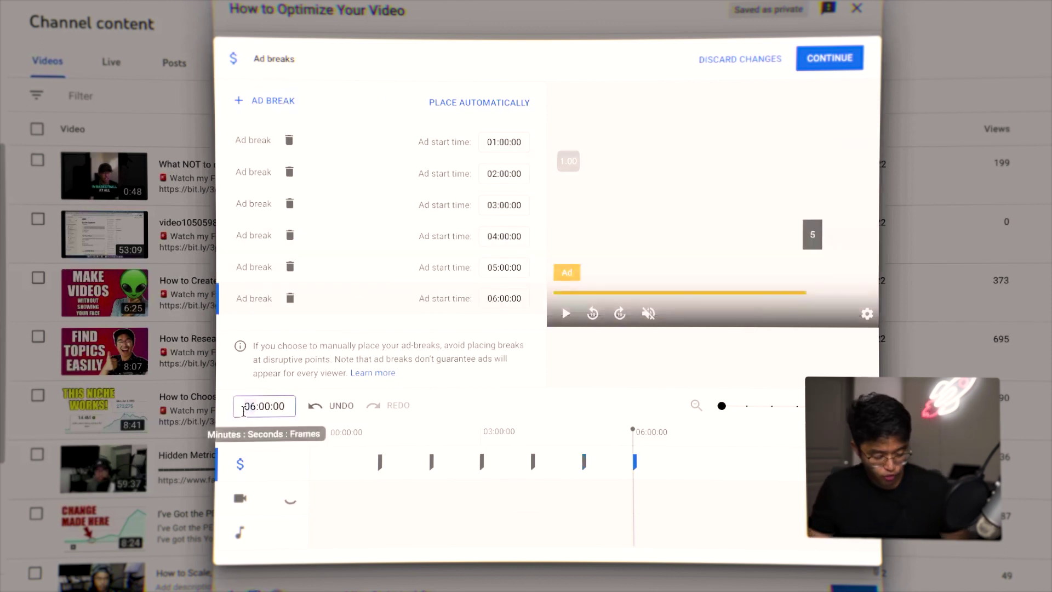
key("Delete")
key("Delete")
type("7")
key("Return")
left_click(261, 102)
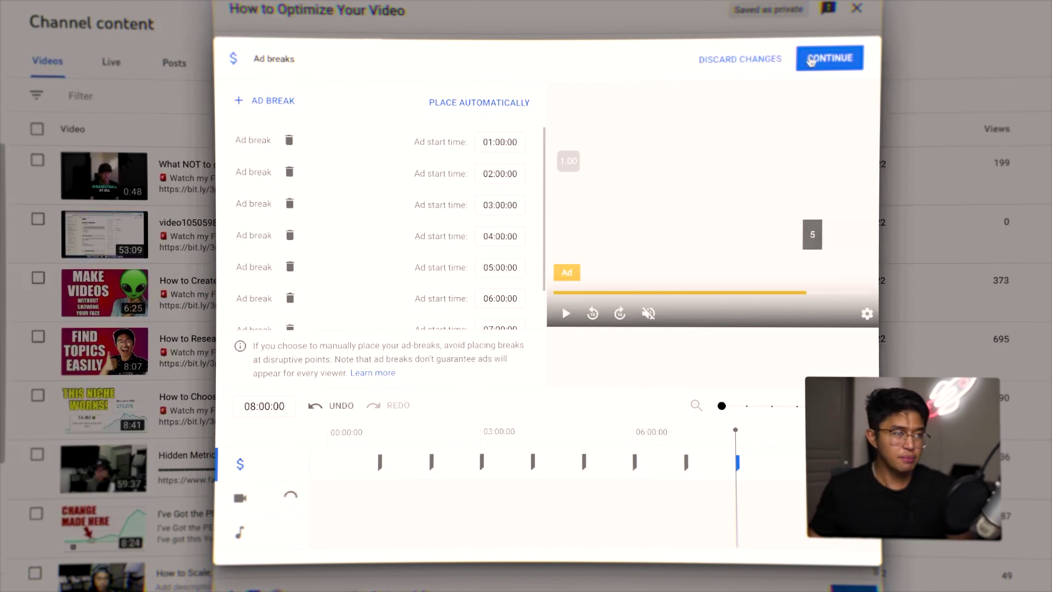
left_click(862, 60)
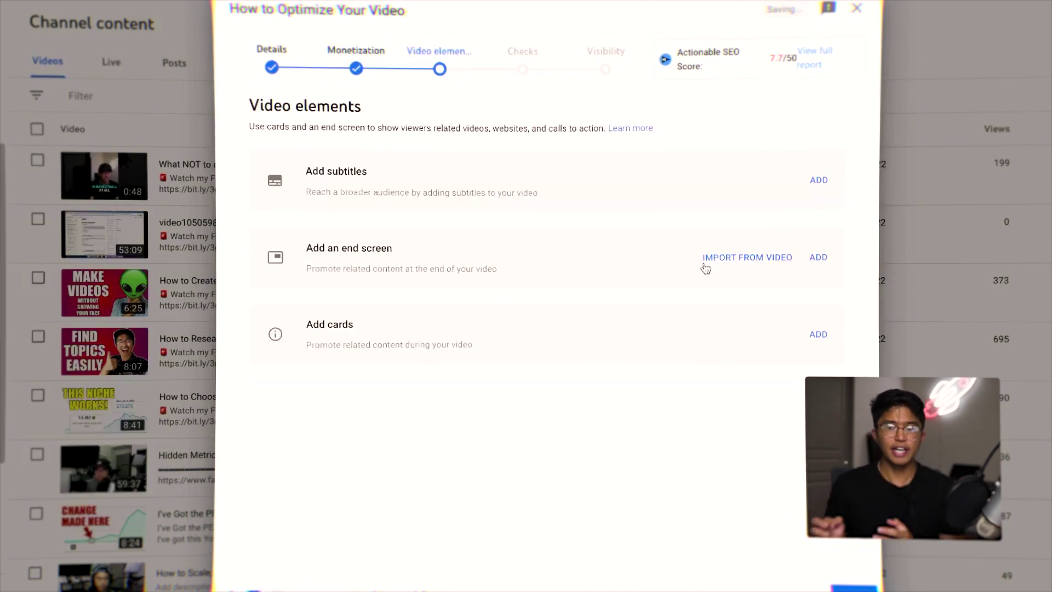
Import an end screen from an existing video, feature How to Create Faceless YouTube Videos (YouTube Automation Tutorial) Part 3 in it, and save
left_click(748, 257)
left_click(641, 181)
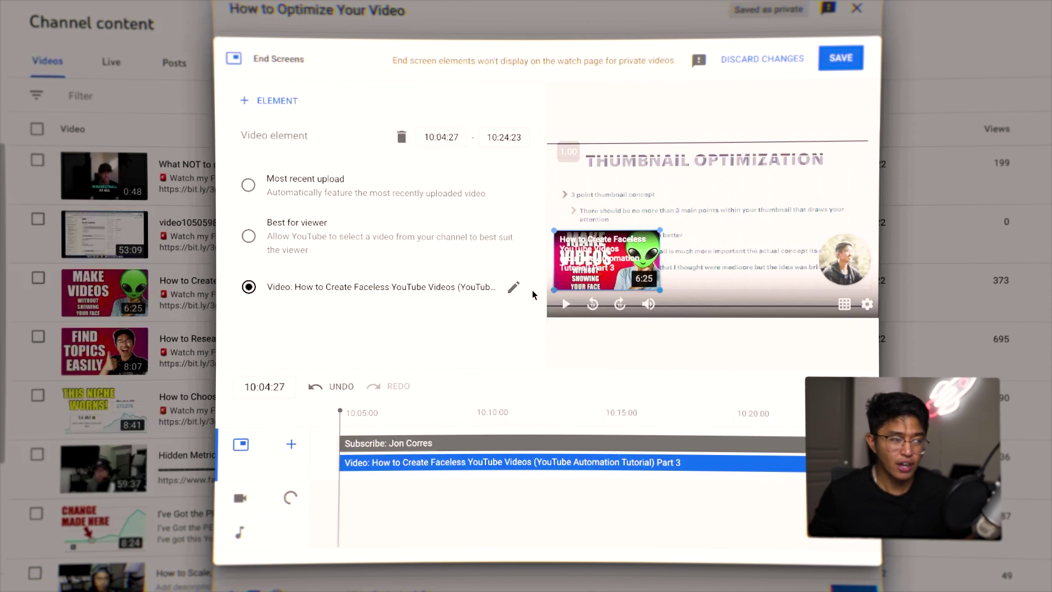
left_click(514, 288)
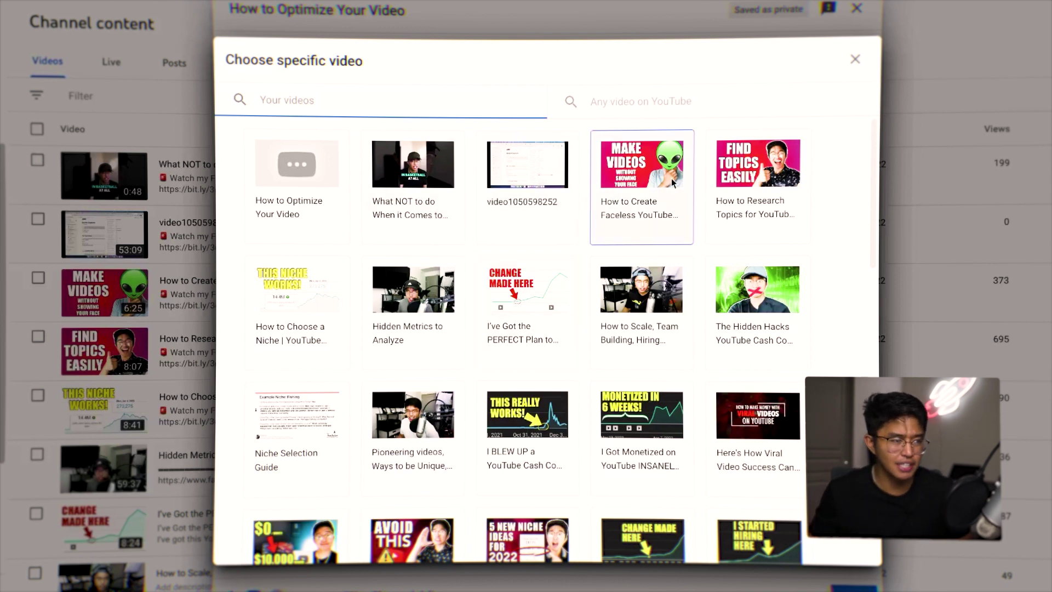
left_click(649, 183)
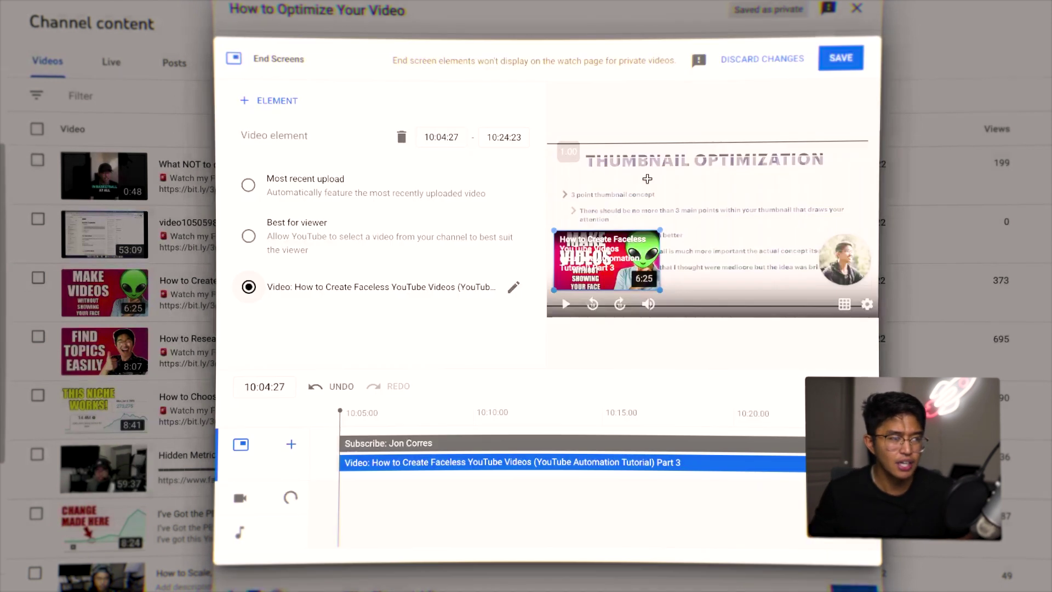
left_click(839, 266)
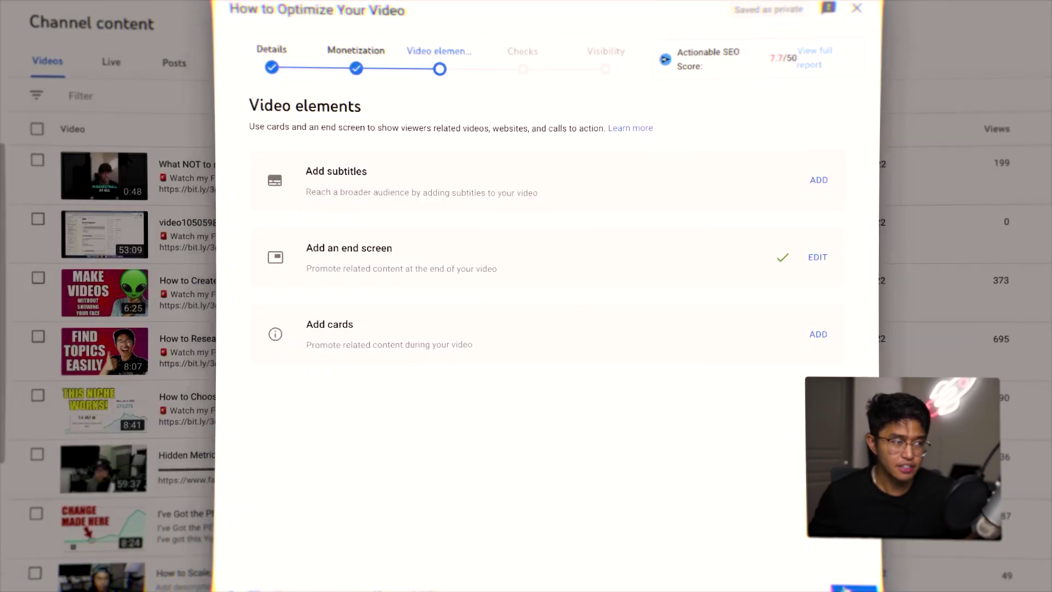
Continue past the checks, save the video with Unlisted visibility, and dismiss the processing notice
left_click(854, 589)
left_click(613, 198)
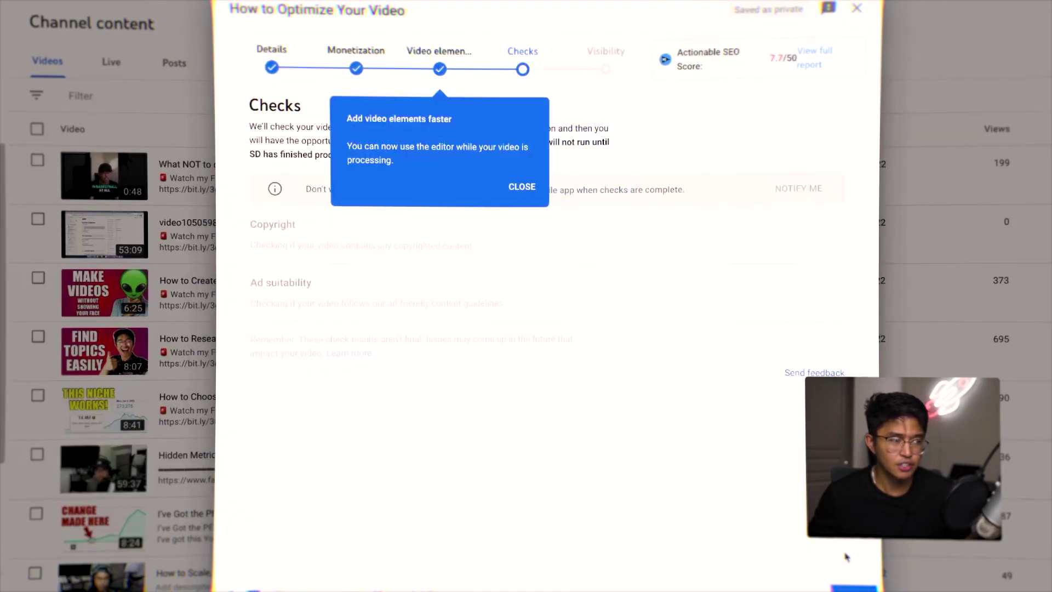
left_click(853, 589)
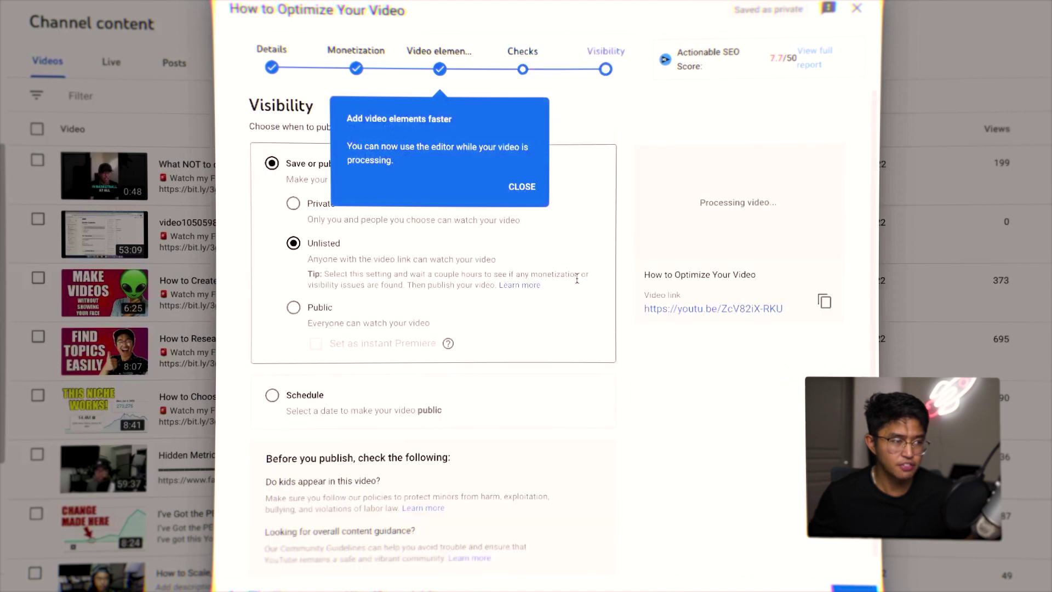
left_click(601, 288)
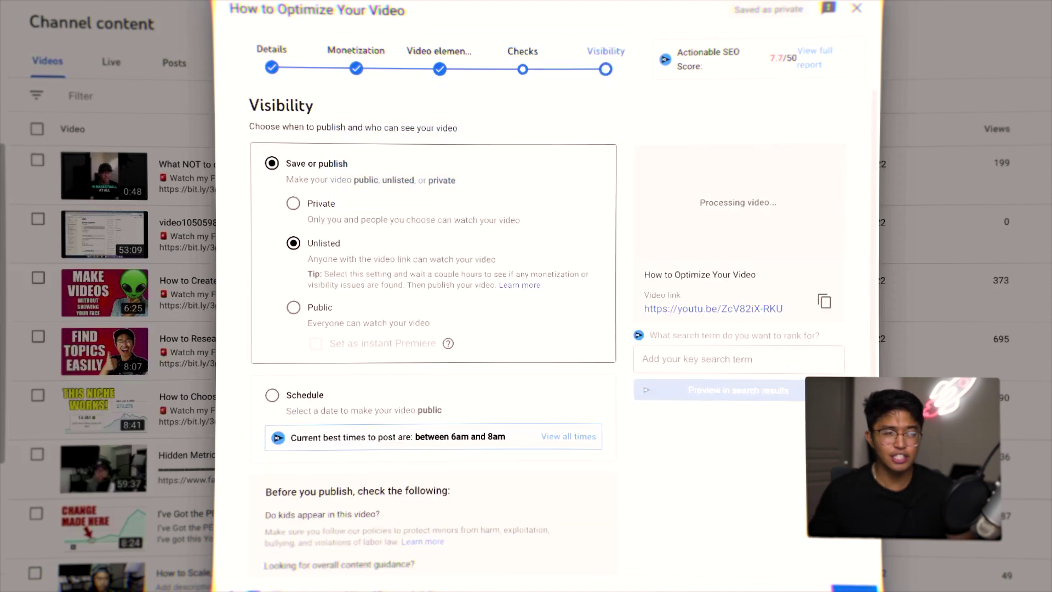
left_click(854, 589)
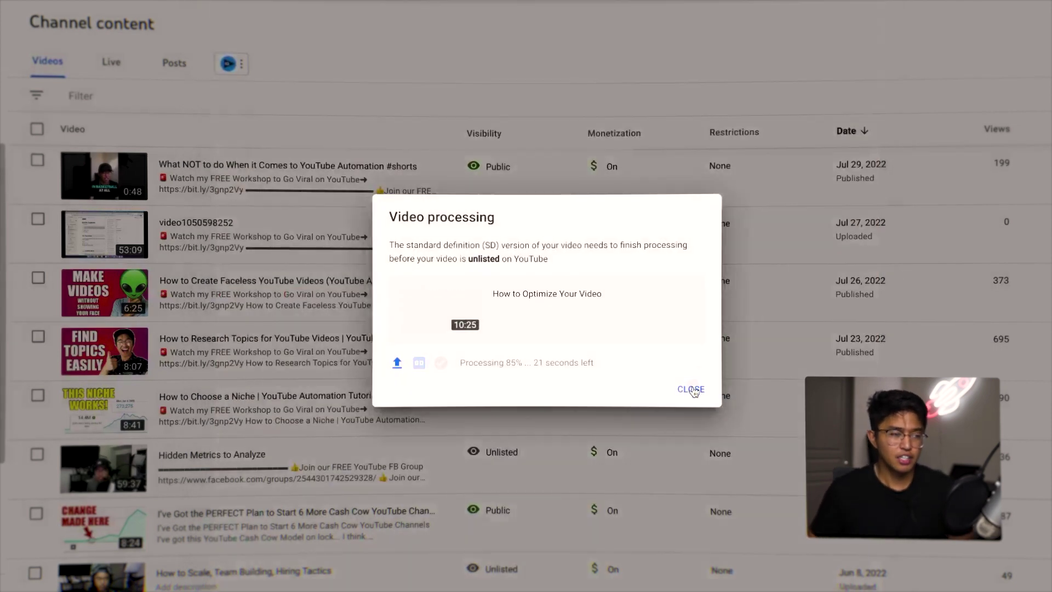
left_click(690, 389)
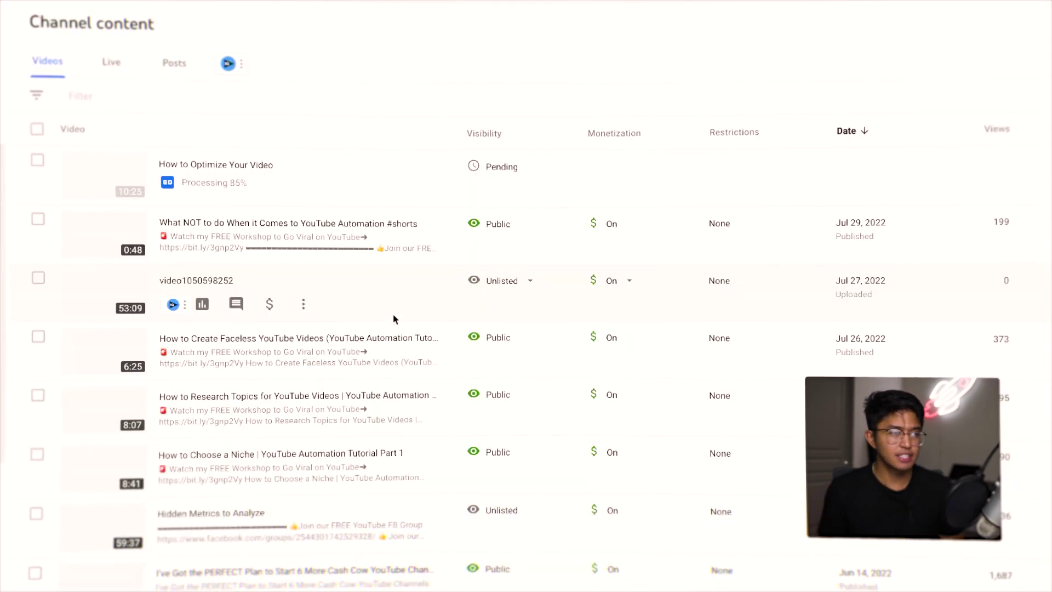
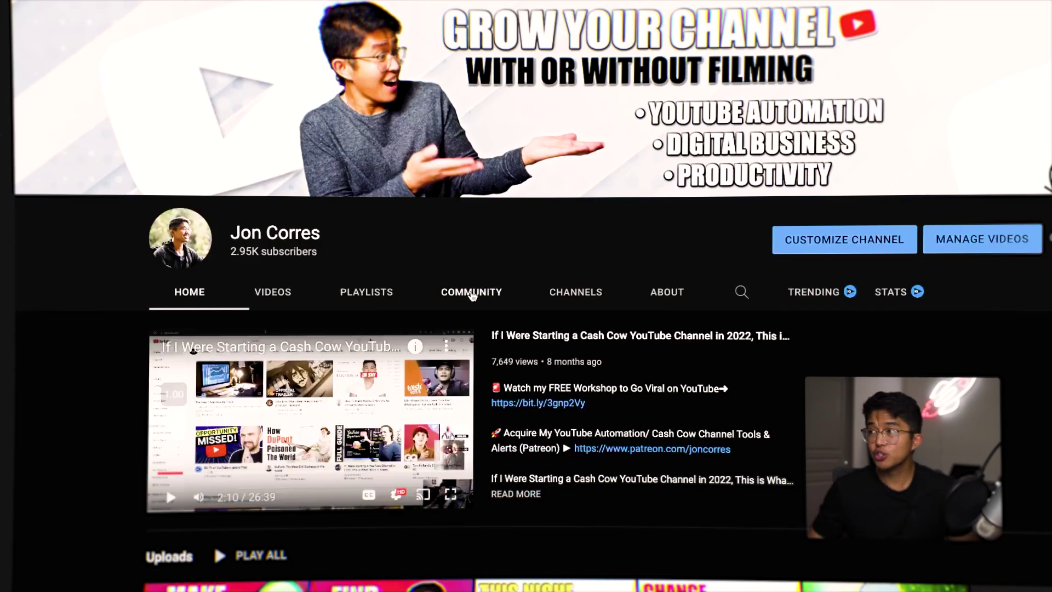
left_click(472, 293)
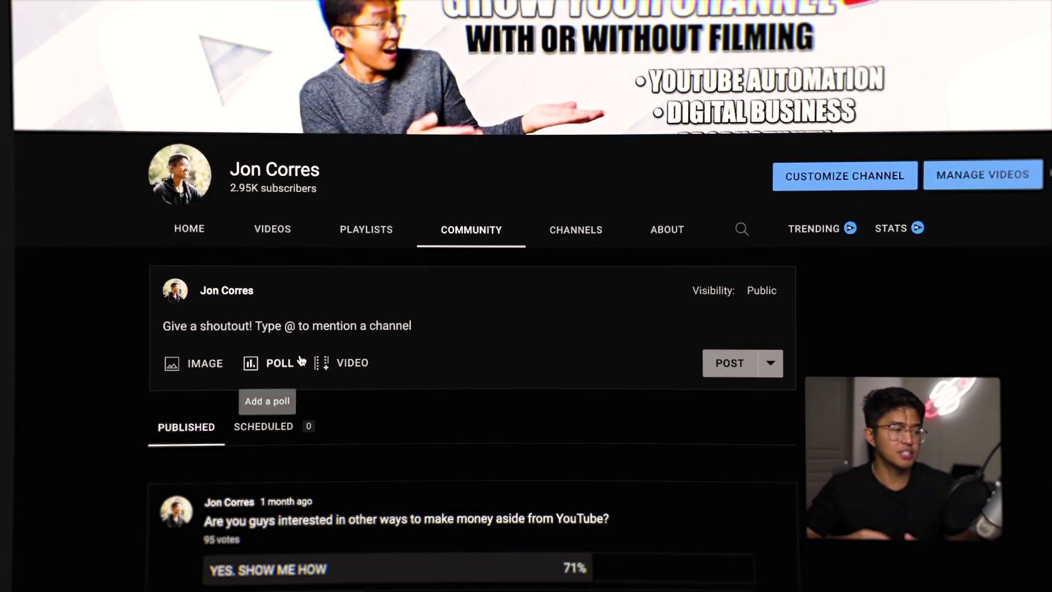
left_click(258, 326)
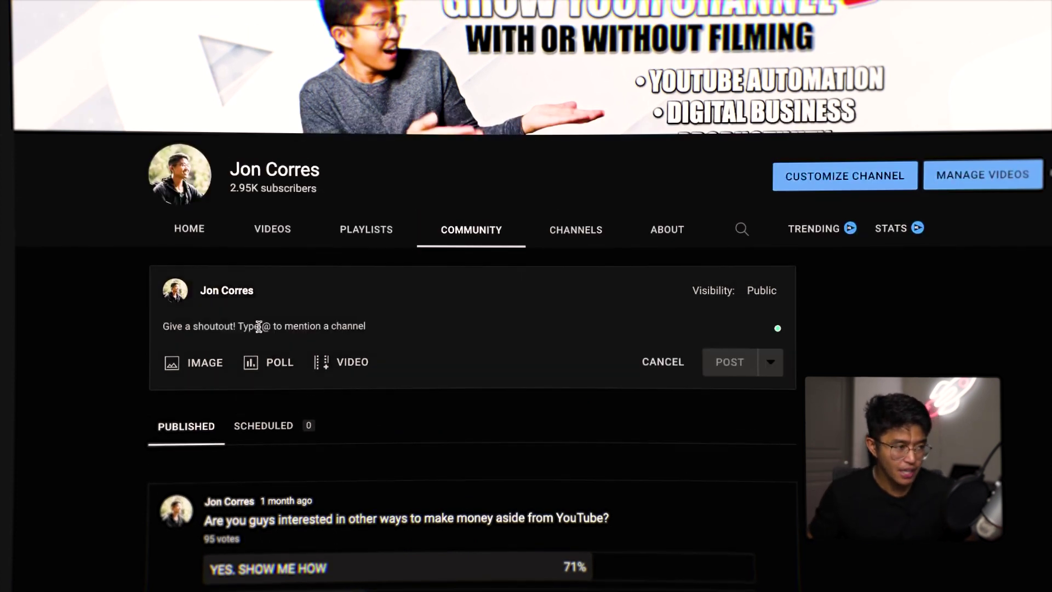
type("https://youtu.be/ZcV82iX-RKU")
key("Return")
type("https://youtu.be/ZcV82iX-RKU")
key("Return")
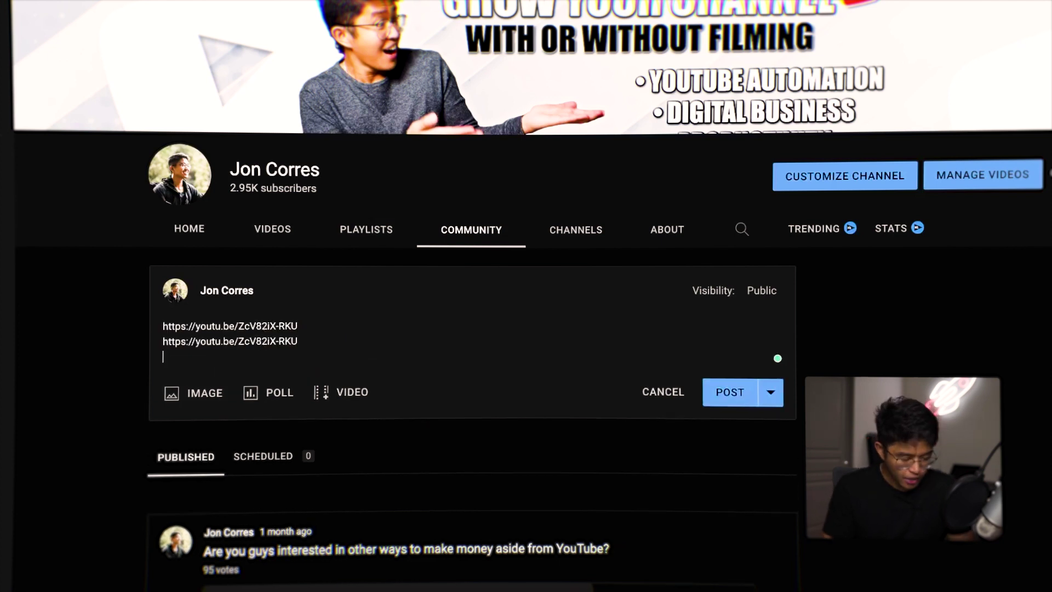
Add "WATCH THIS VIDEO TO GROW YOUR YOUTUBE CHANNEL!" below the links and "title of the video" as the post's first line
type("WATCH THIS VIDEO TO GROW YOUR YOUTUBE C")
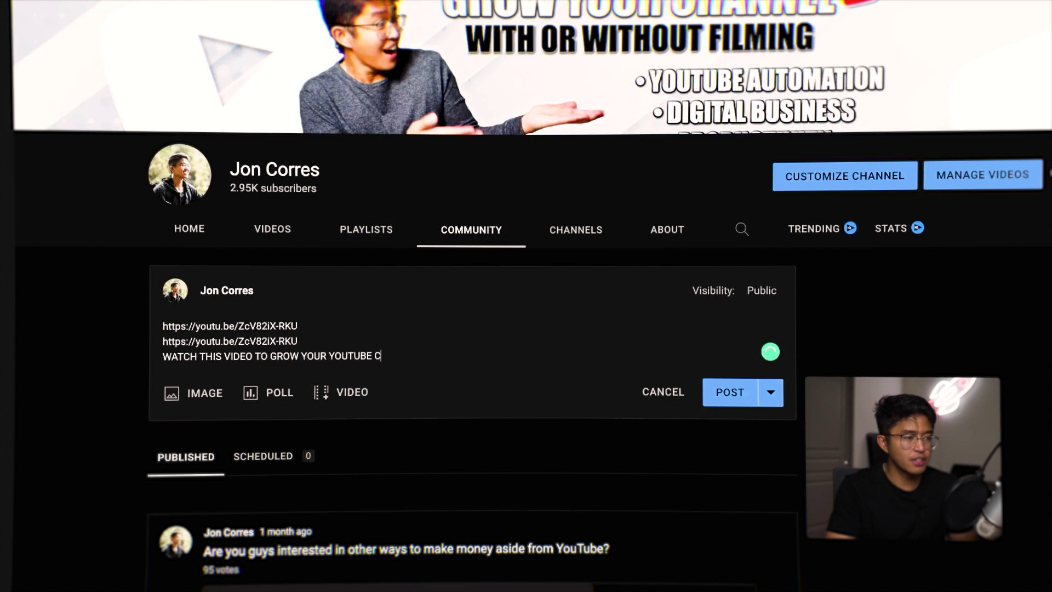
type("HANNEL!")
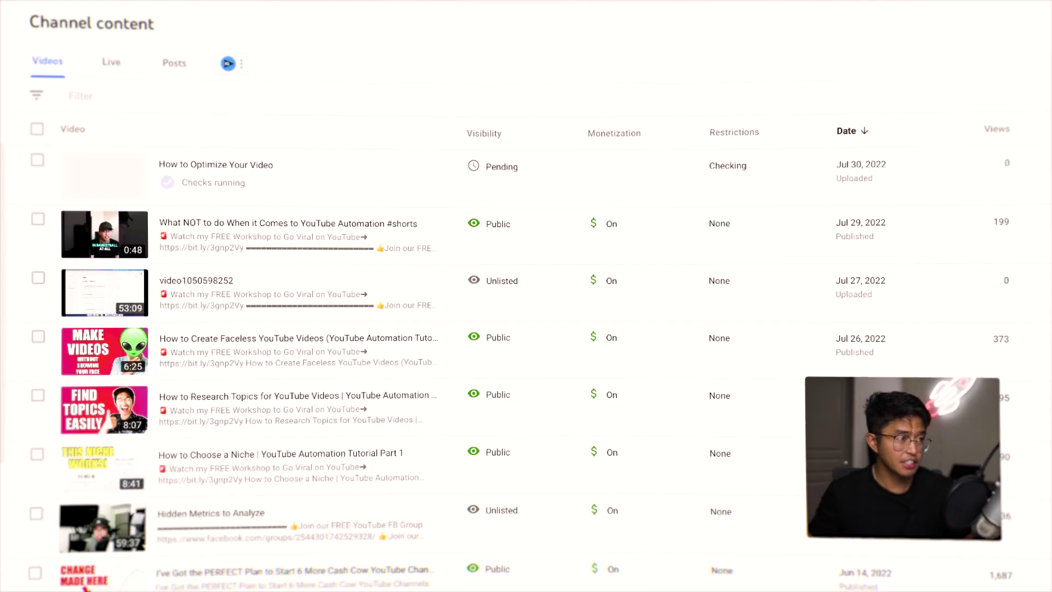
type("o")
type("f the video")
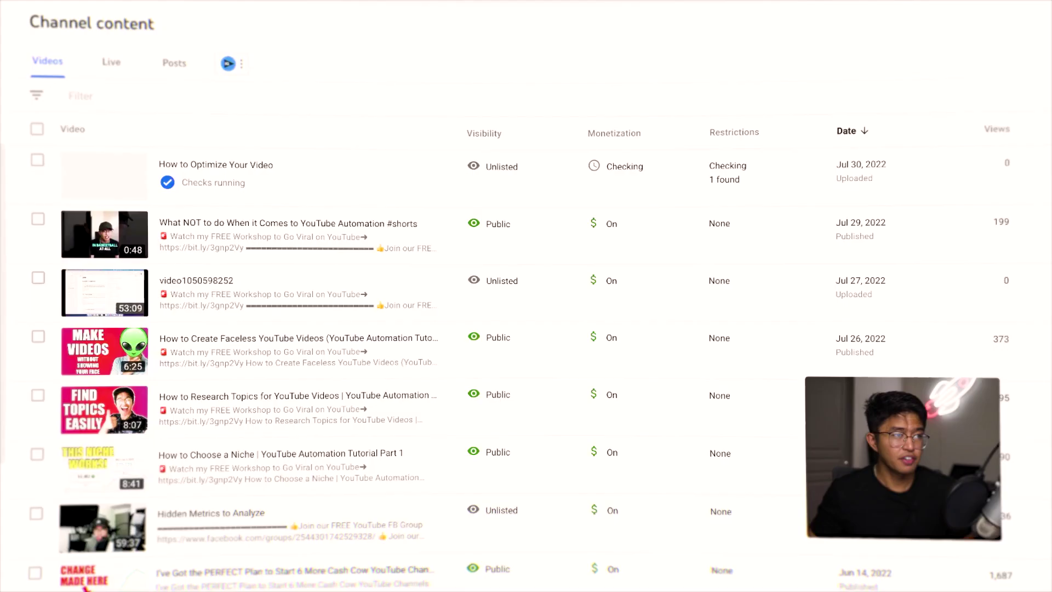
Schedule the video How to Optimize Your Video to publish on Jul 31, 2022 at 6:00 AM
left_click(488, 168)
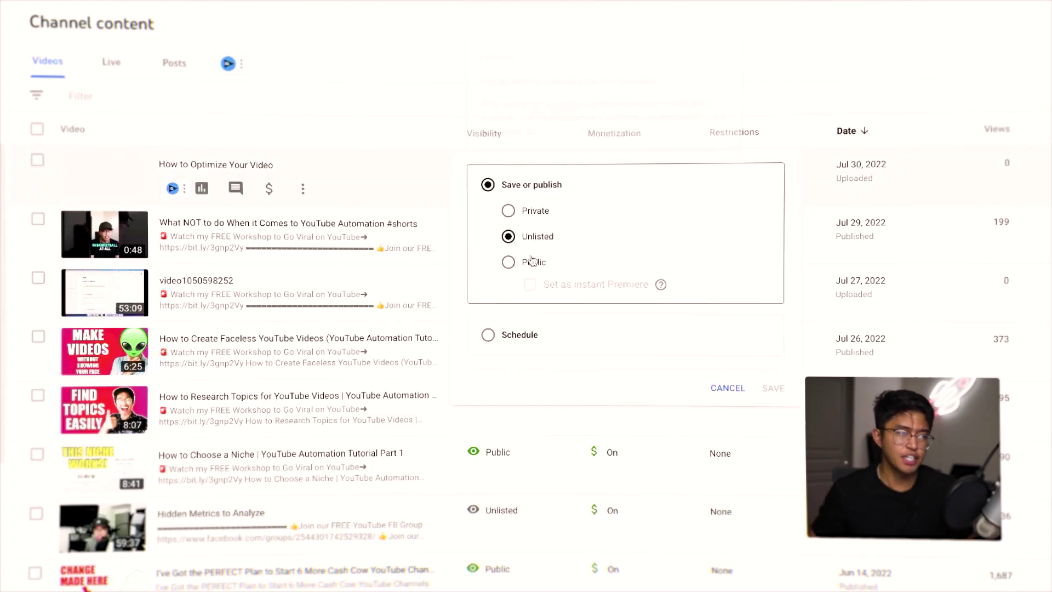
left_click(489, 335)
left_click(639, 269)
scroll(653, 416, "down", 5)
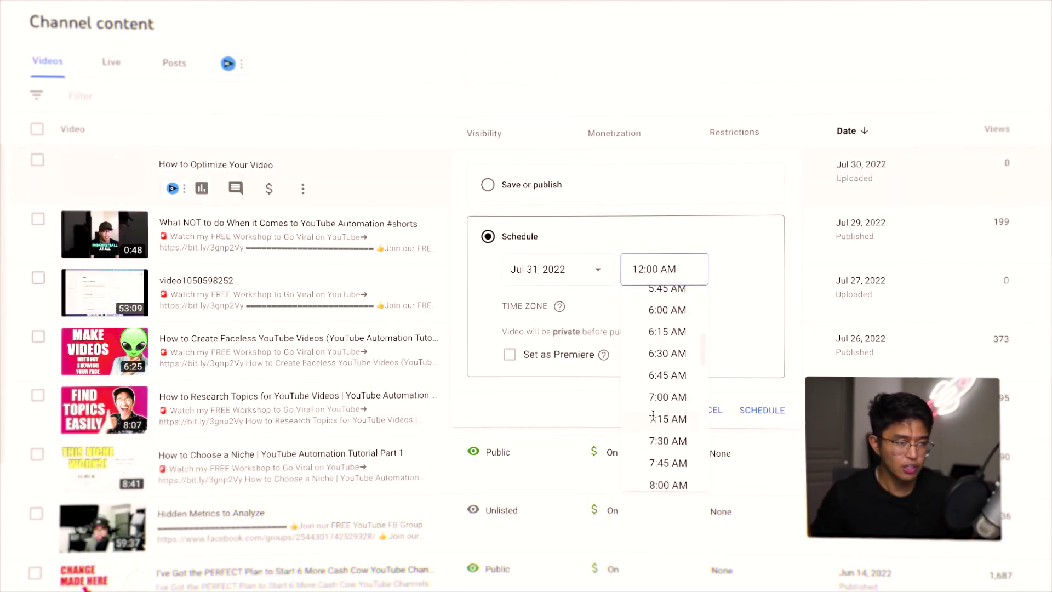
left_click(663, 311)
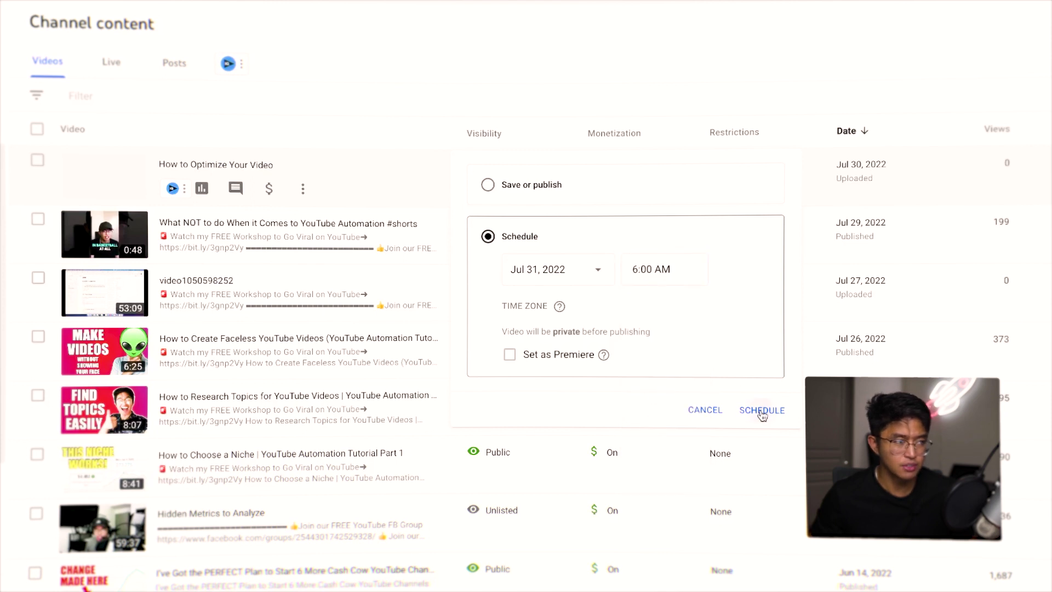
left_click(762, 411)
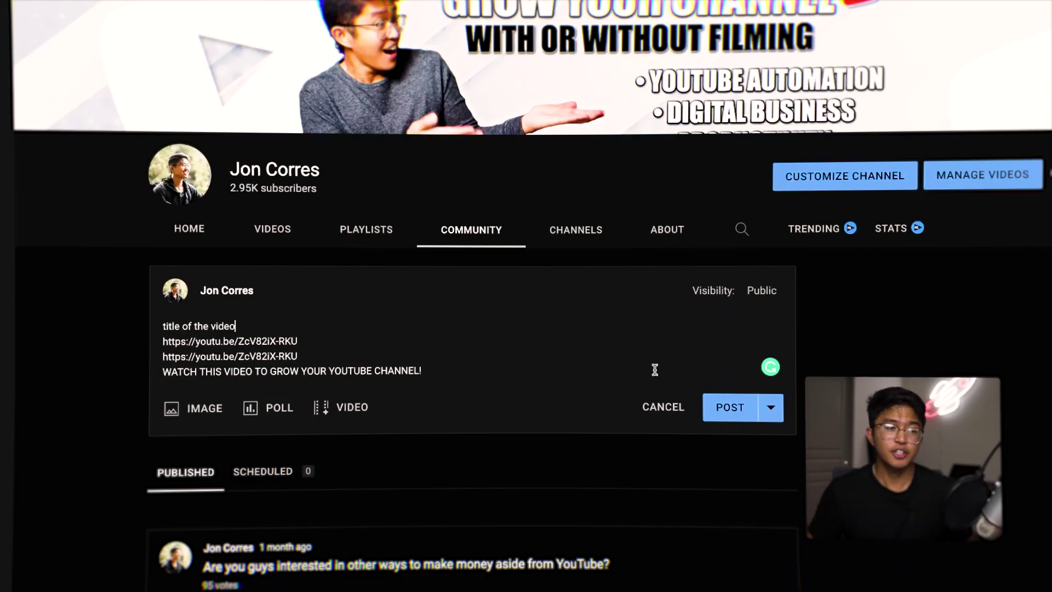
Set the community post to be scheduled for Jul 31, 2022 at 6:15 AM local time
left_click(769, 417)
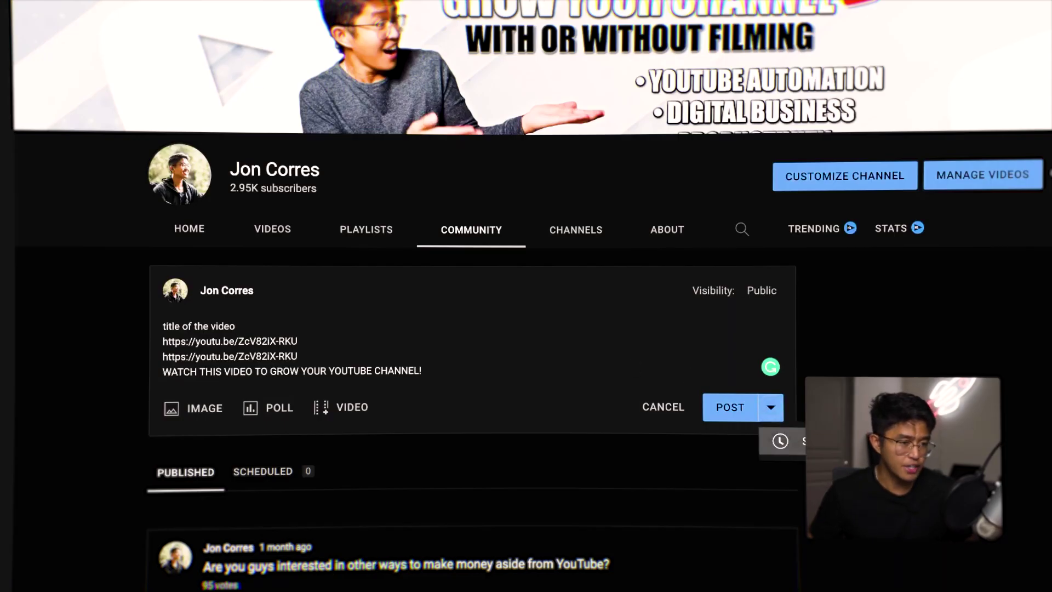
left_click(778, 439)
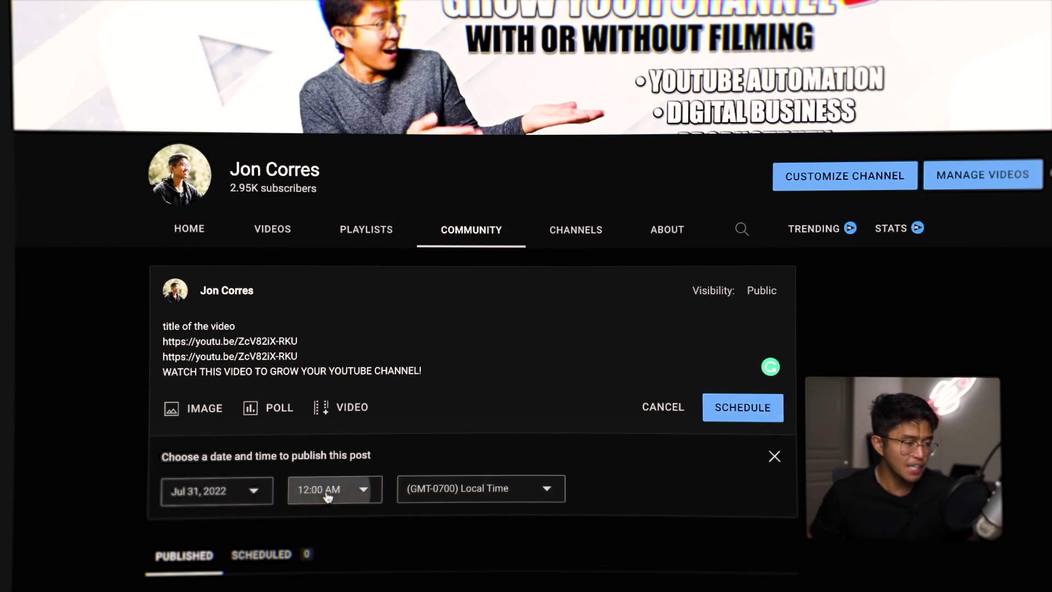
left_click(306, 489)
scroll(345, 331, "down", 8)
scroll(348, 336, "down", 2)
scroll(347, 336, "up", 1)
left_click(348, 336)
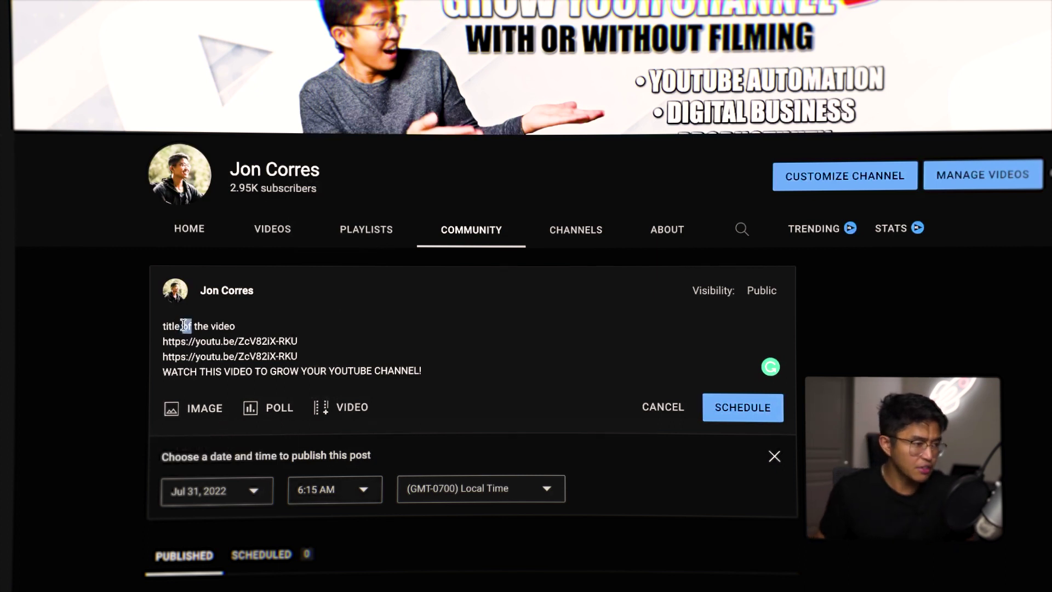
Copy the second video link from the community post and open the post's image upload area
triple_click(215, 359)
key("ctrl+c")
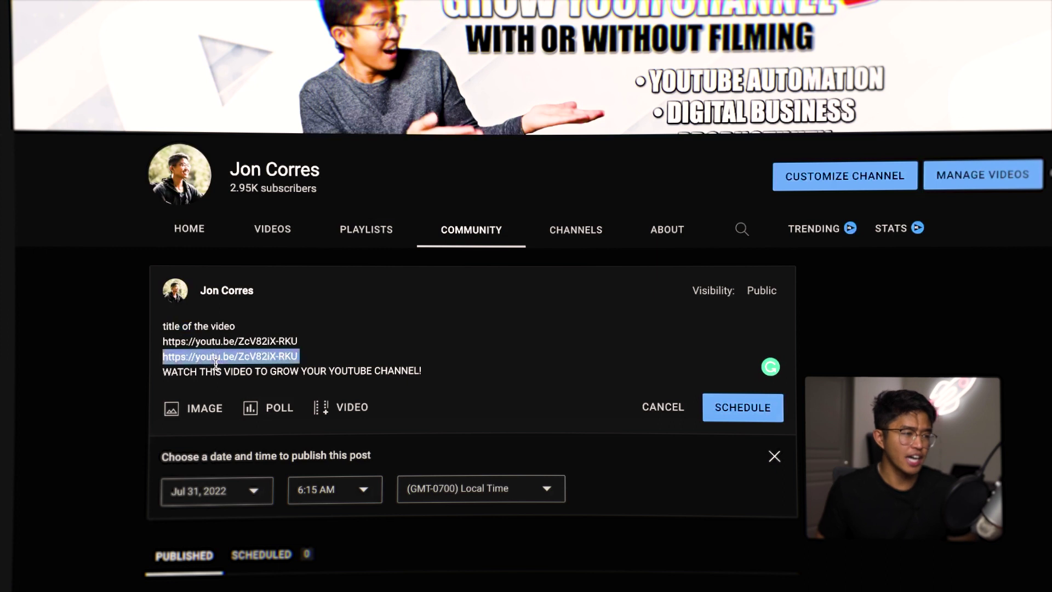
left_click(188, 406)
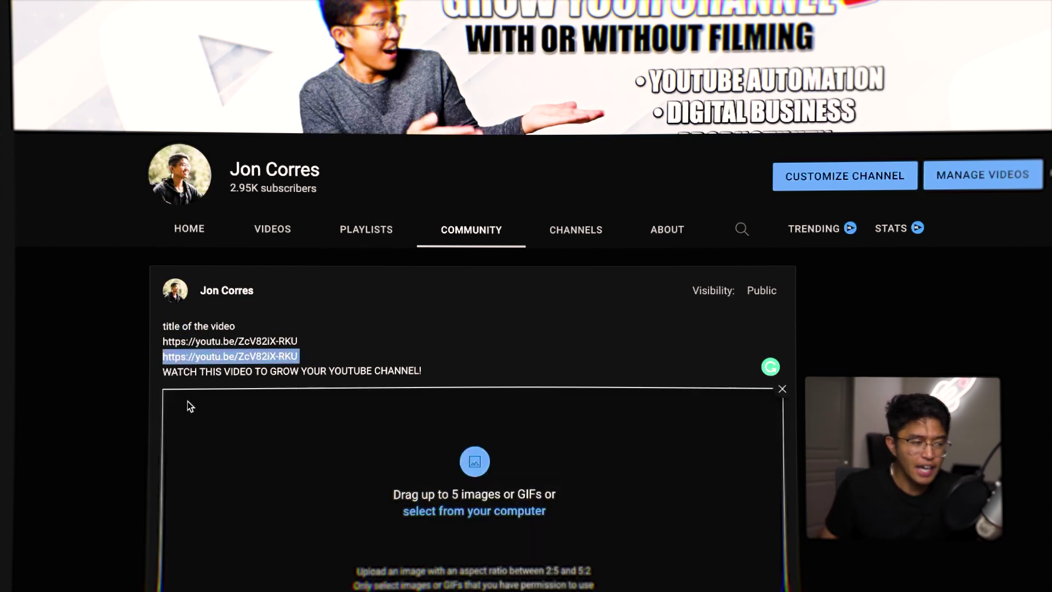
scroll(277, 449, "down", 2)
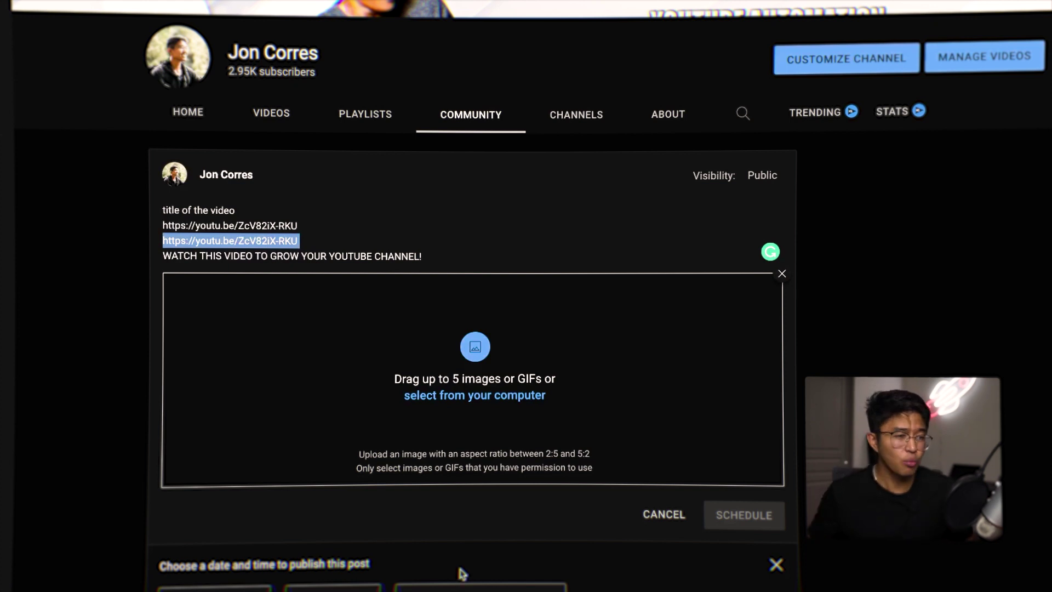
scroll(462, 573, "down", 5)
scroll(462, 572, "up", 4)
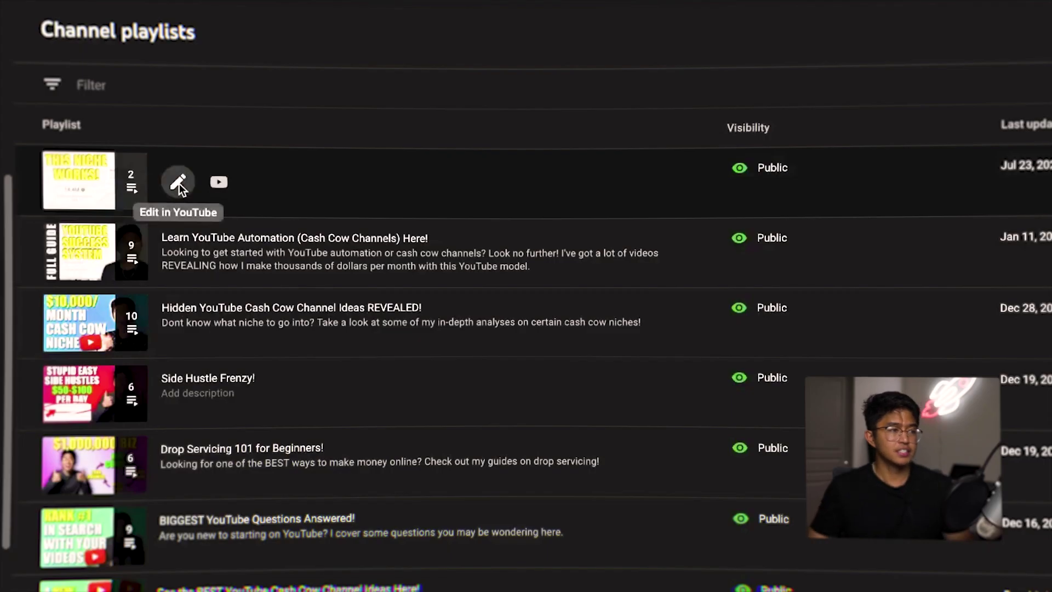
Open the YouTube Automation Tutorial for Beginners playlist from the channel playlists and play its Part 1 video, skipping the ad
left_click(178, 183)
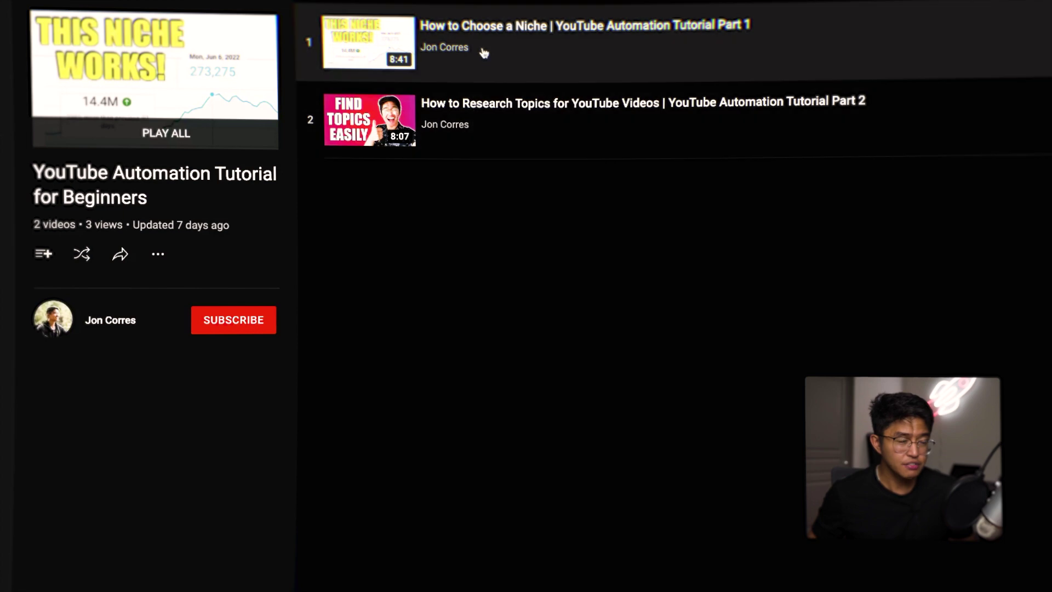
left_click(482, 51)
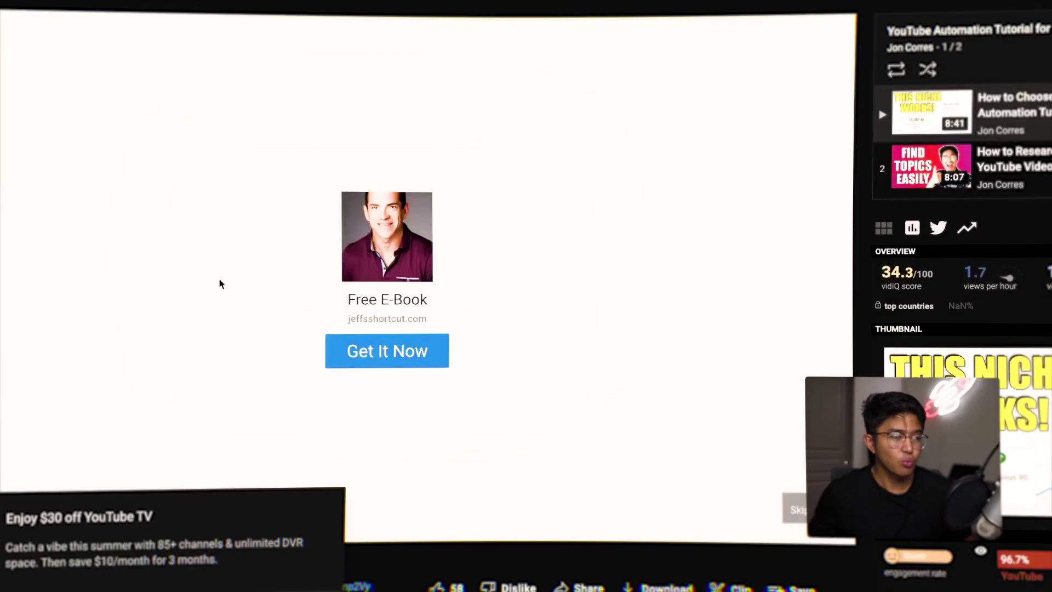
scroll(219, 283, "down", 5)
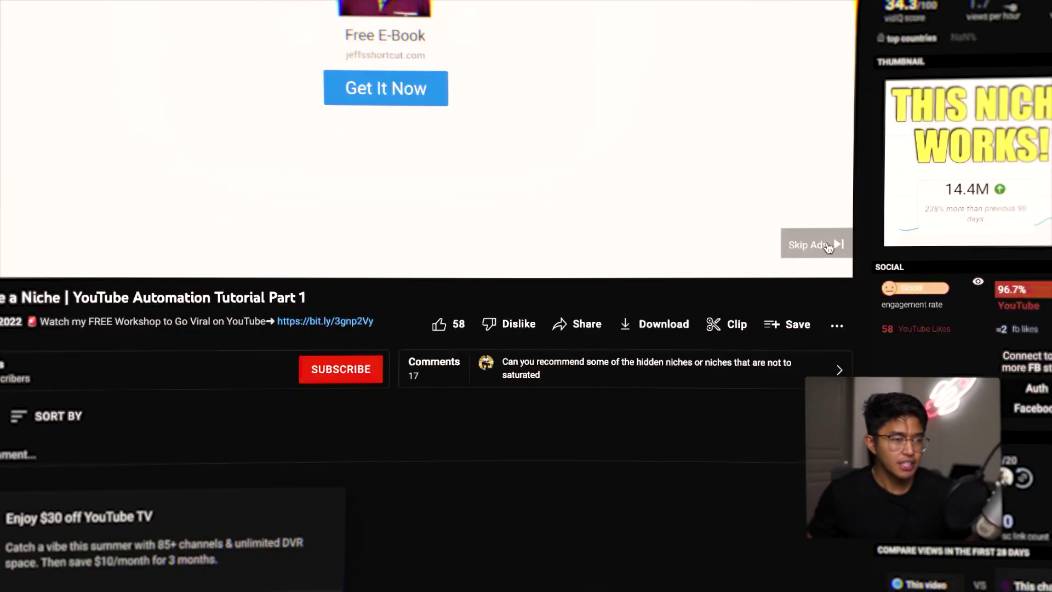
left_click(829, 243)
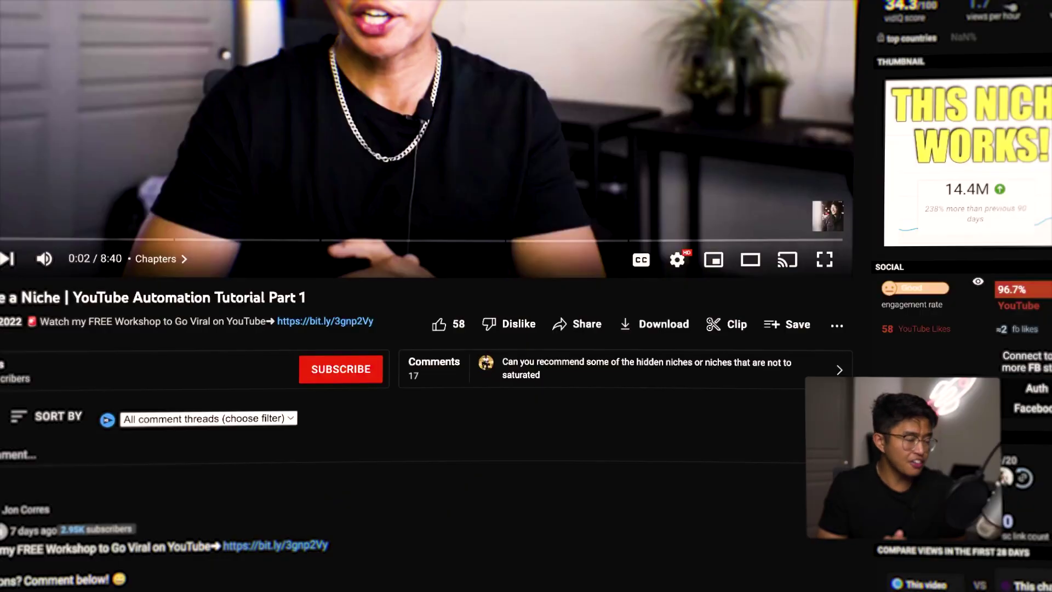
triple_click(156, 302)
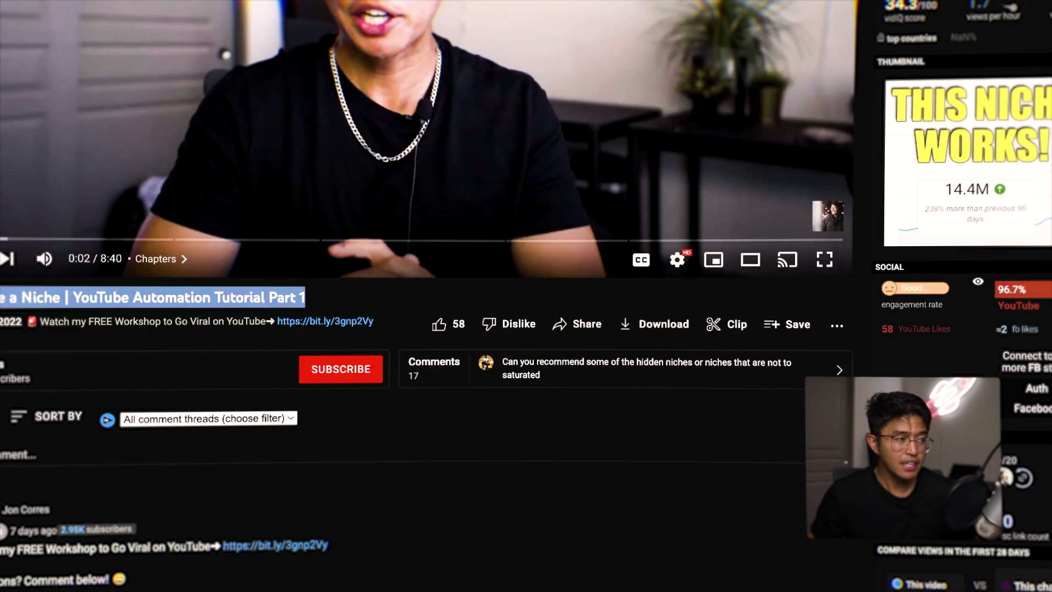
scroll(428, 295, "down", 2)
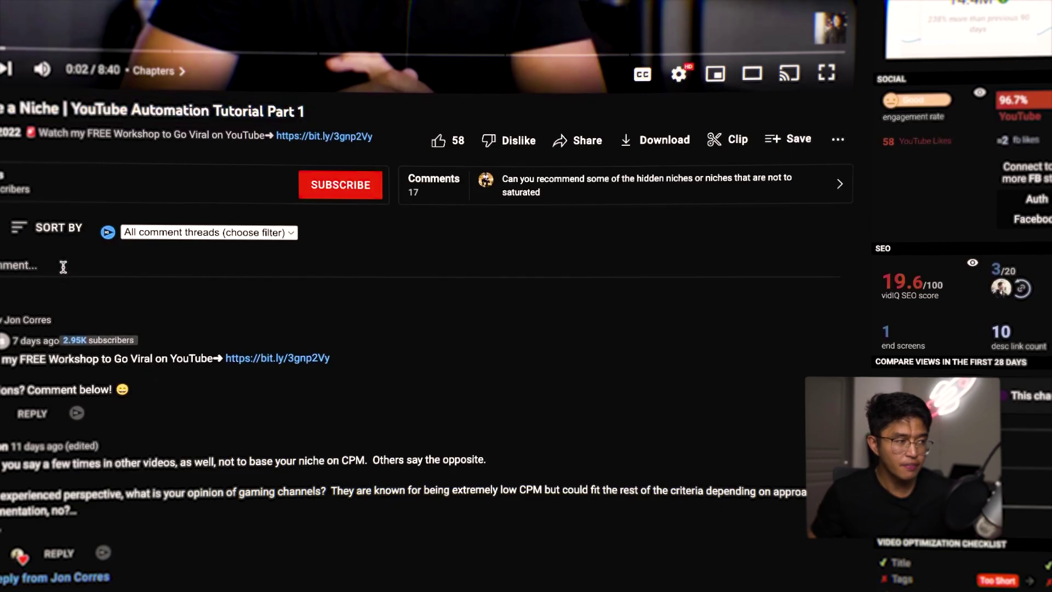
left_click(60, 273)
type("a")
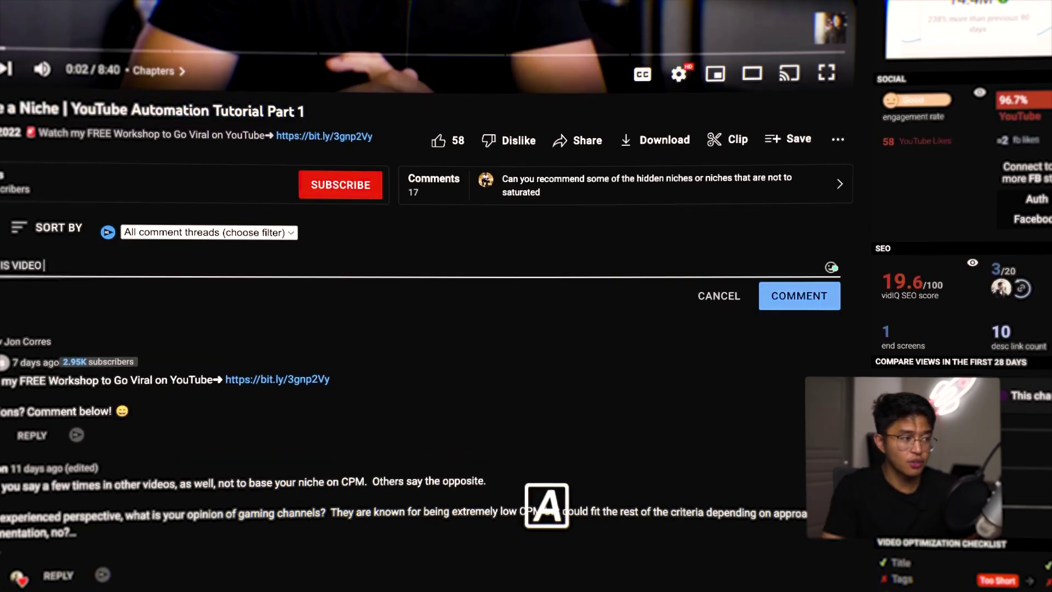
type(":")
key("ctrl+v")
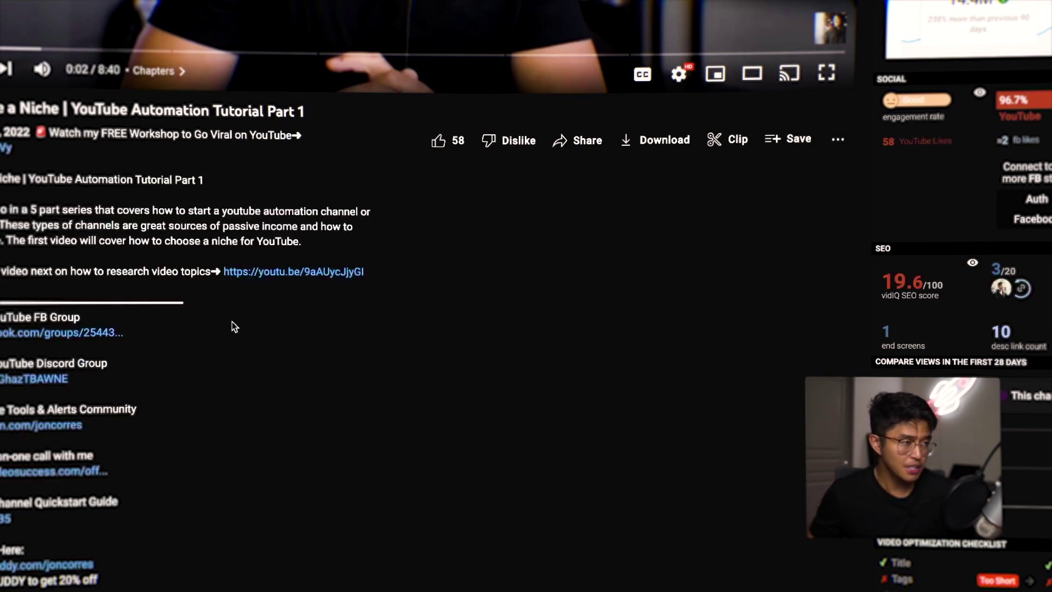
Examine the Part 1 video's expanded description, including its next-video link, community links and chapters
scroll(130, 353, "down", 8)
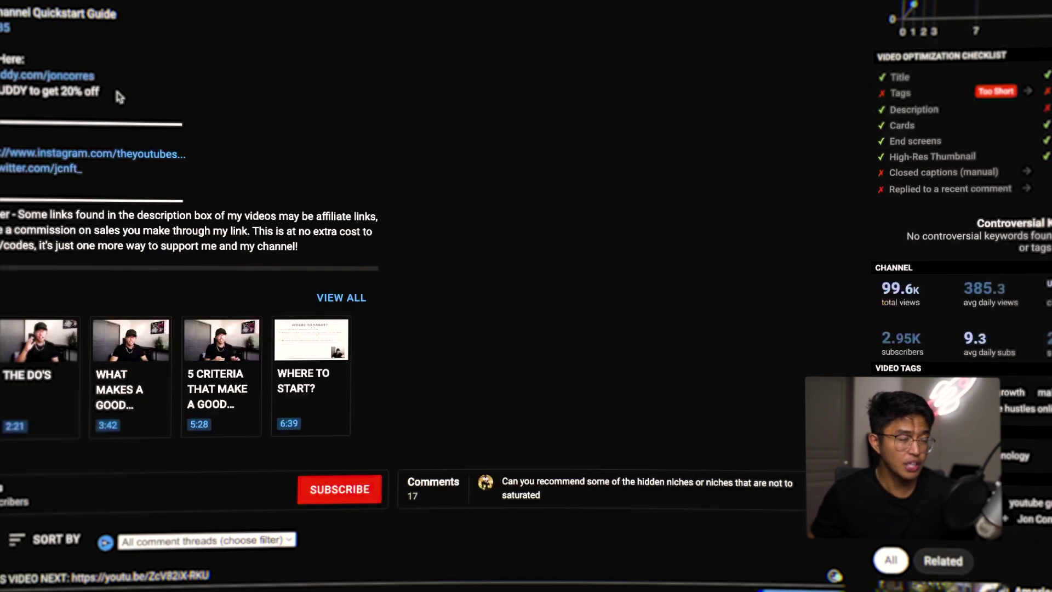
scroll(118, 96, "up", 7)
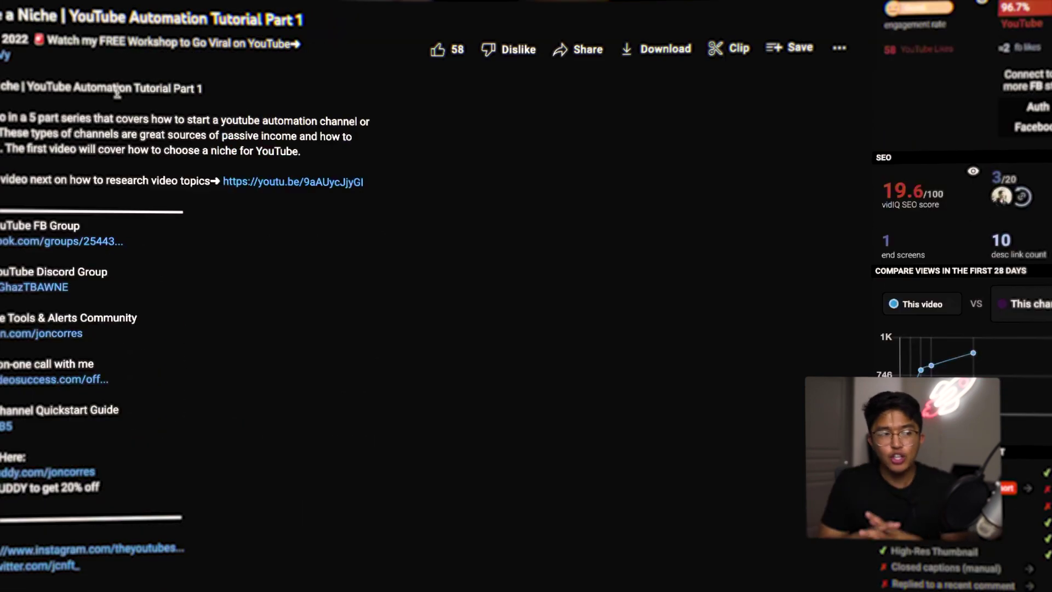
scroll(130, 167, "up", 8)
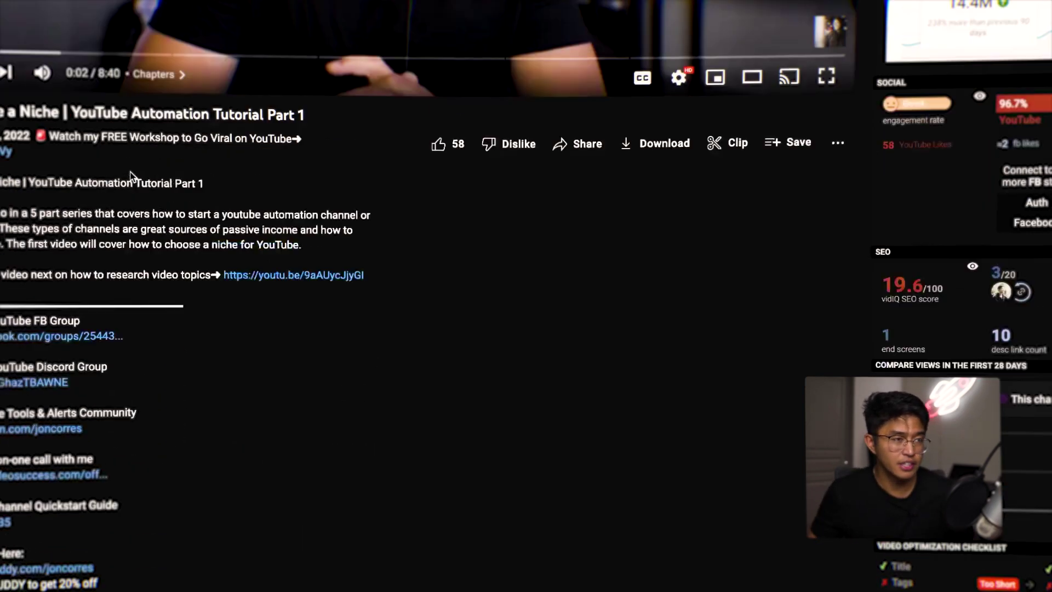
scroll(132, 195, "down", 17)
scroll(134, 200, "up", 12)
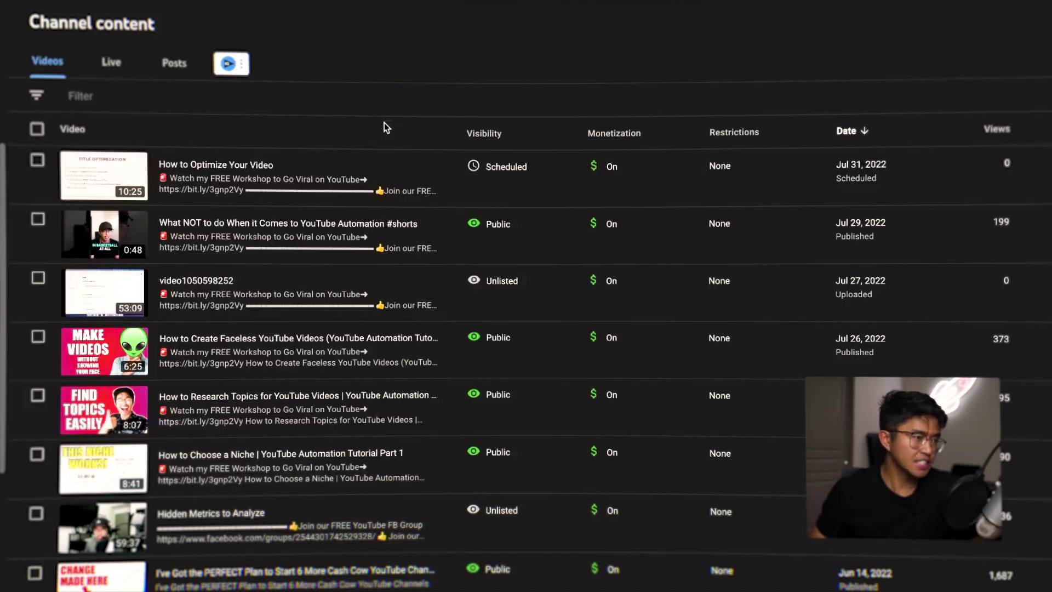
Look through the channel content list and check the scheduled publish time of How to Optimize Your Video
scroll(356, 230, "down", 2)
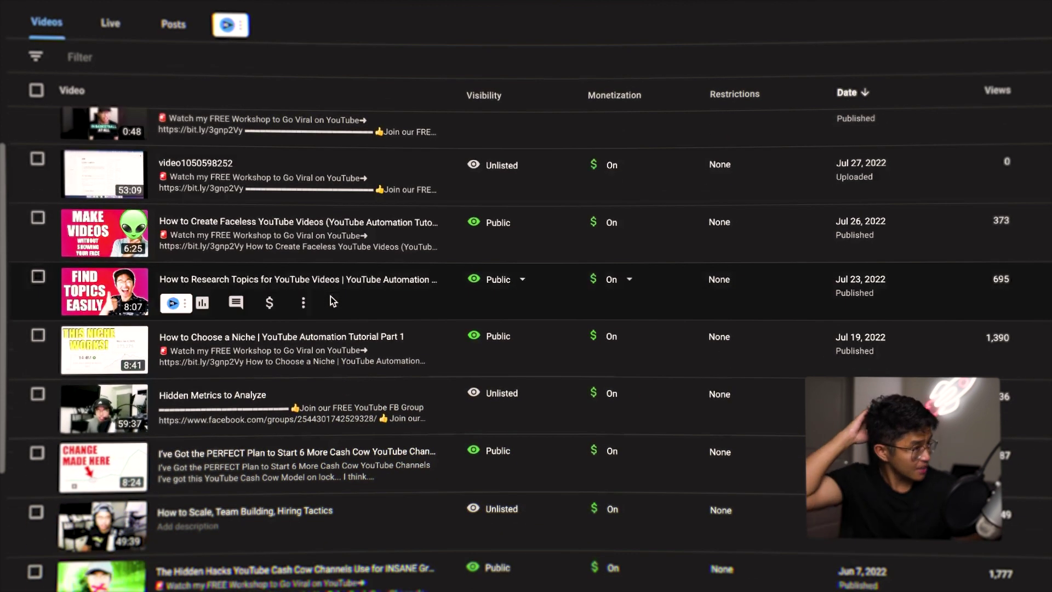
scroll(353, 290, "up", 2)
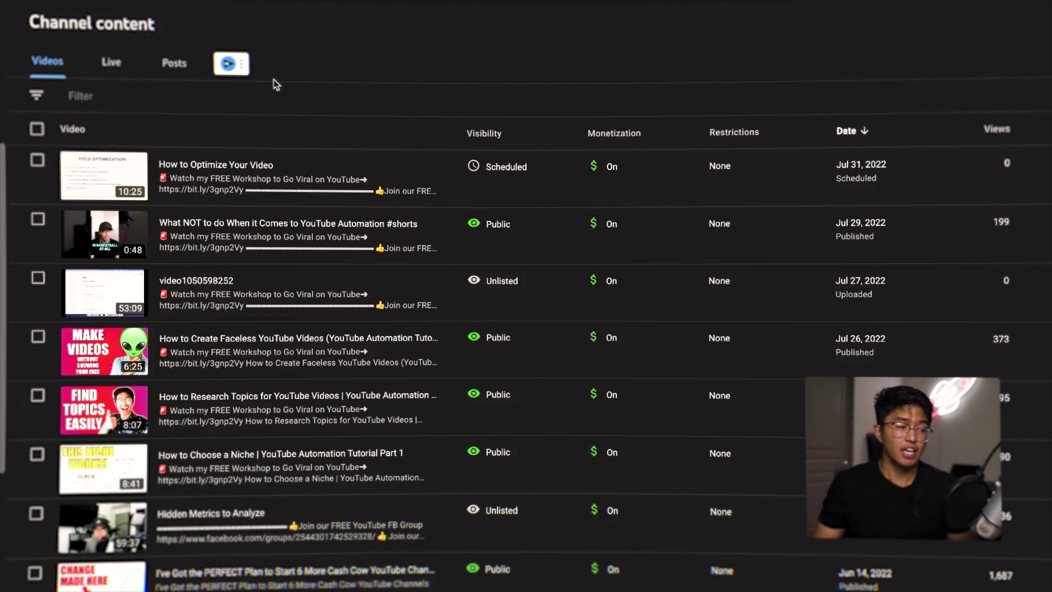
scroll(191, 258, "down", 10)
scroll(193, 266, "up", 10)
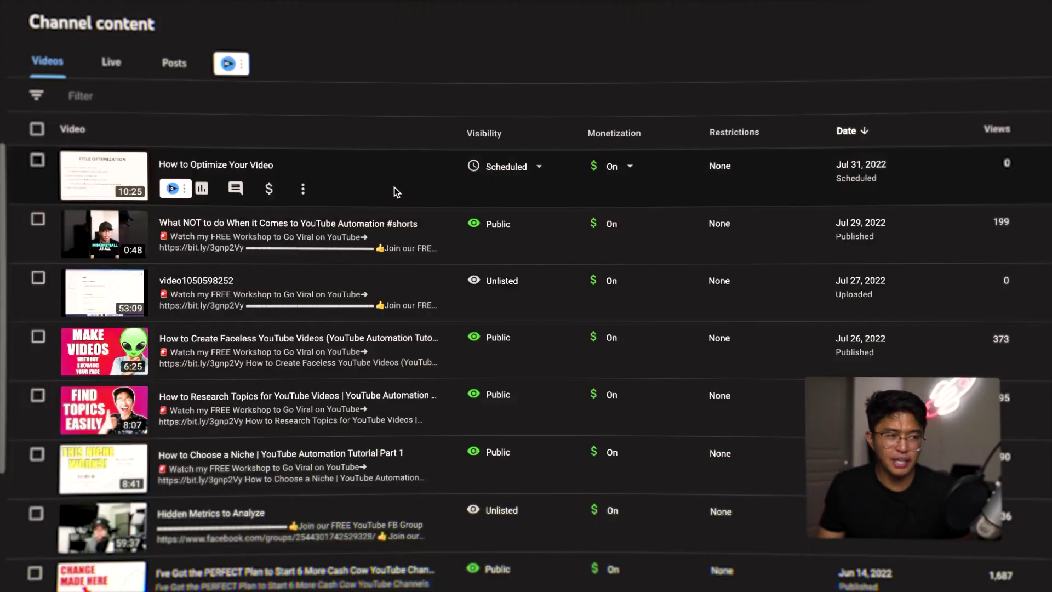
mouse_move(546, 190)
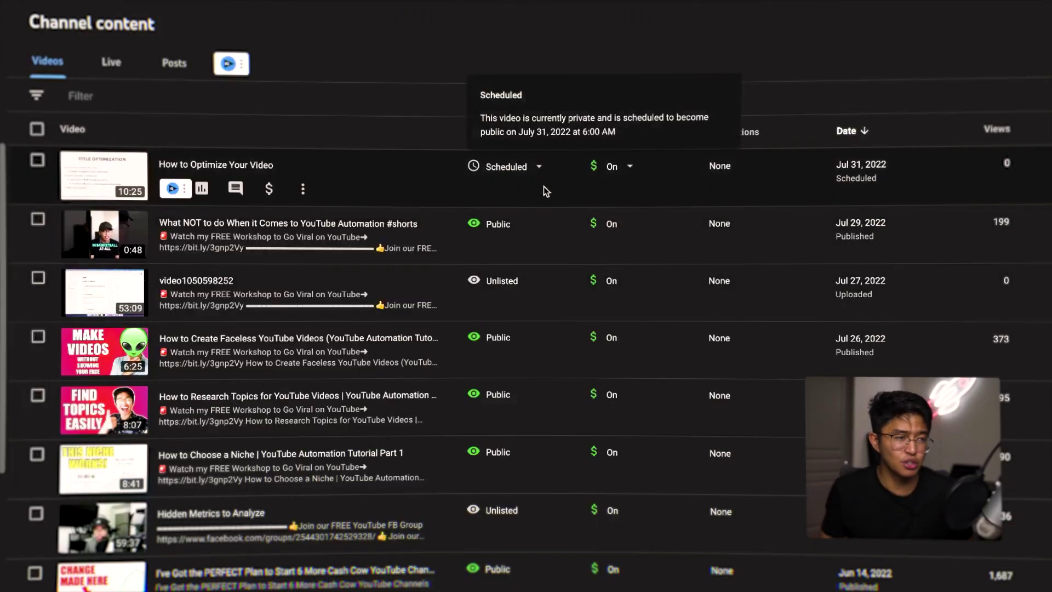